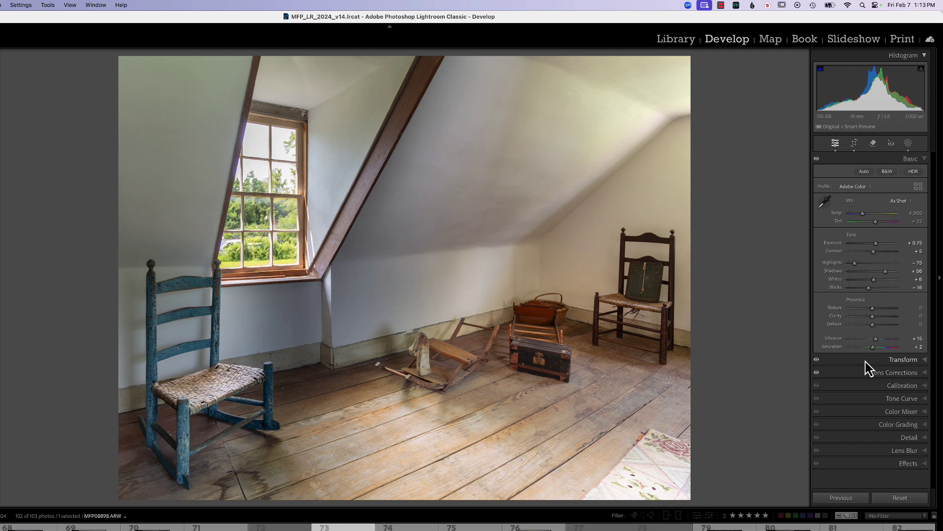
# Step: Review the masks applied to the attic photo in Lightroom and compare the edit with its original version
pyautogui.click(908, 143)
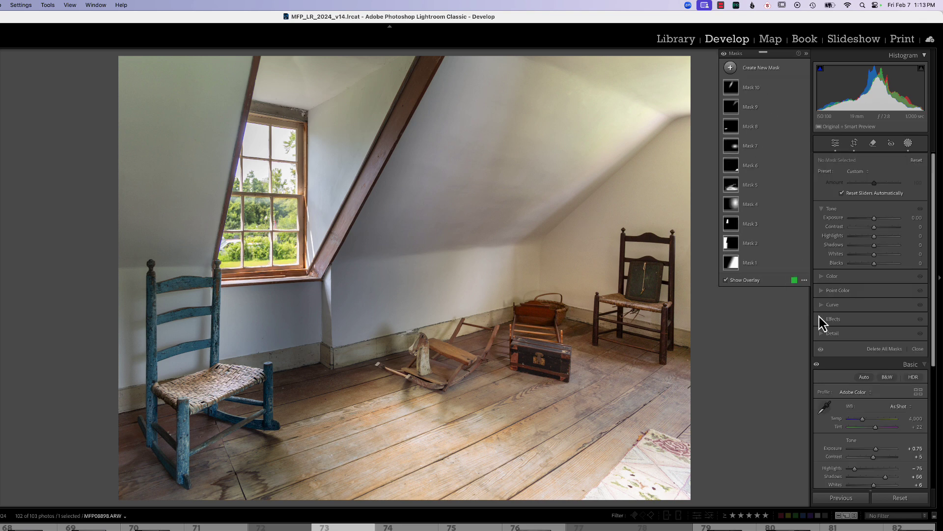
pyautogui.click(907, 143)
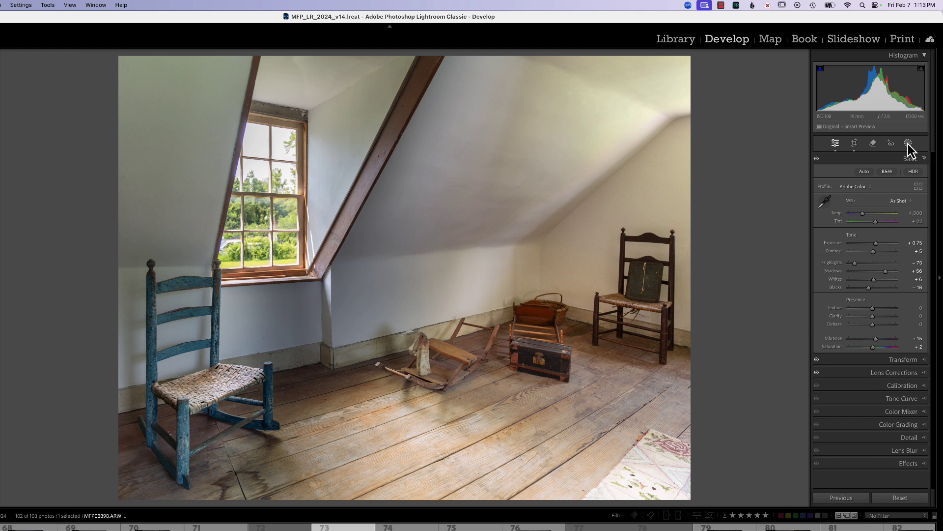
pyautogui.press('\\')
pyautogui.press('\\')
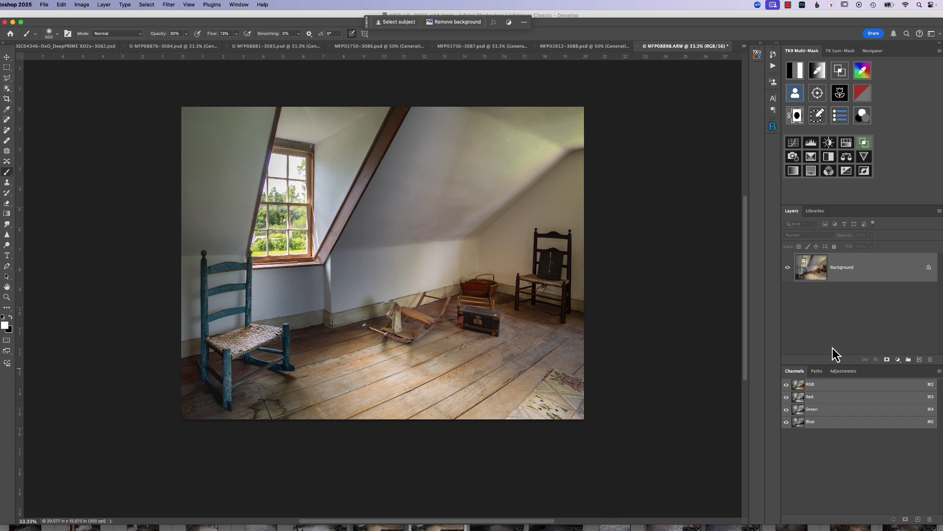
# Step: Switch to Photoshop, duplicate the Background layer, and outline a jagged-ended light beam from the window across the floor with the Polygonal Lasso tool
pyautogui.press('super+j')
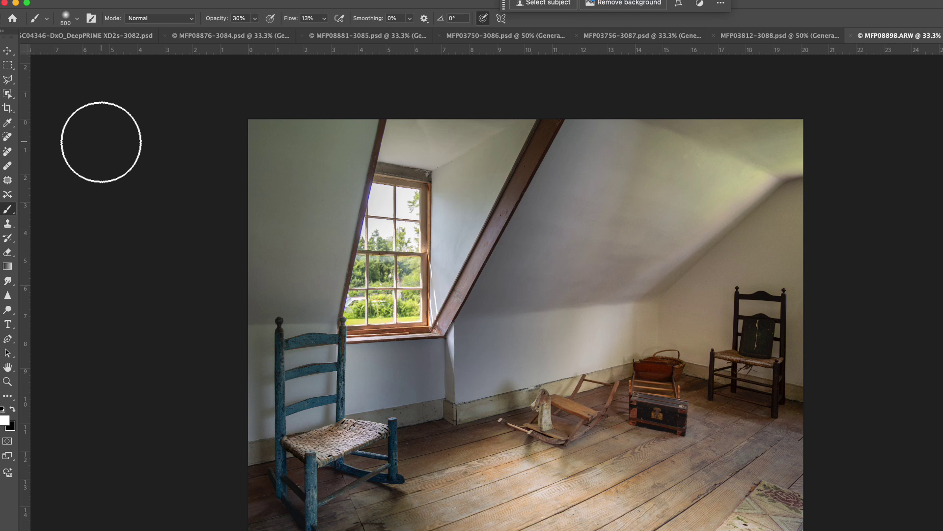
pyautogui.click(8, 95)
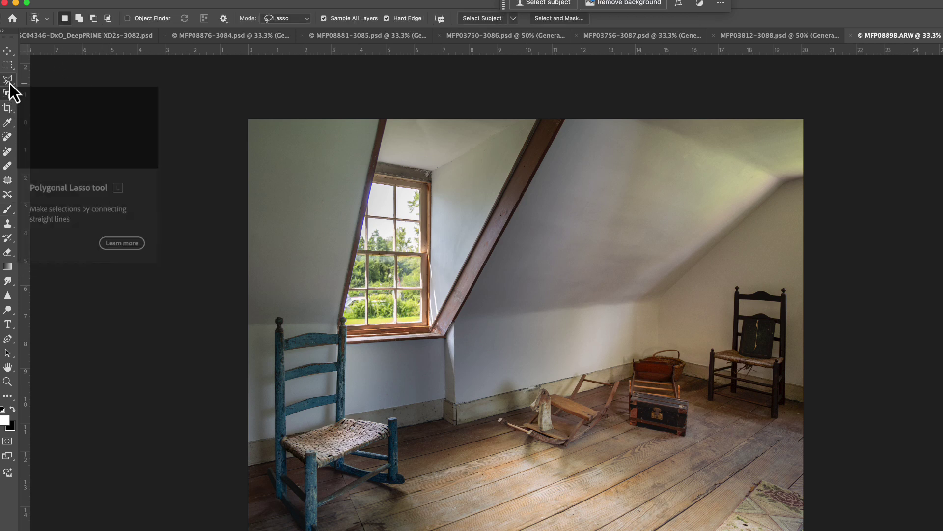
pyautogui.click(8, 81)
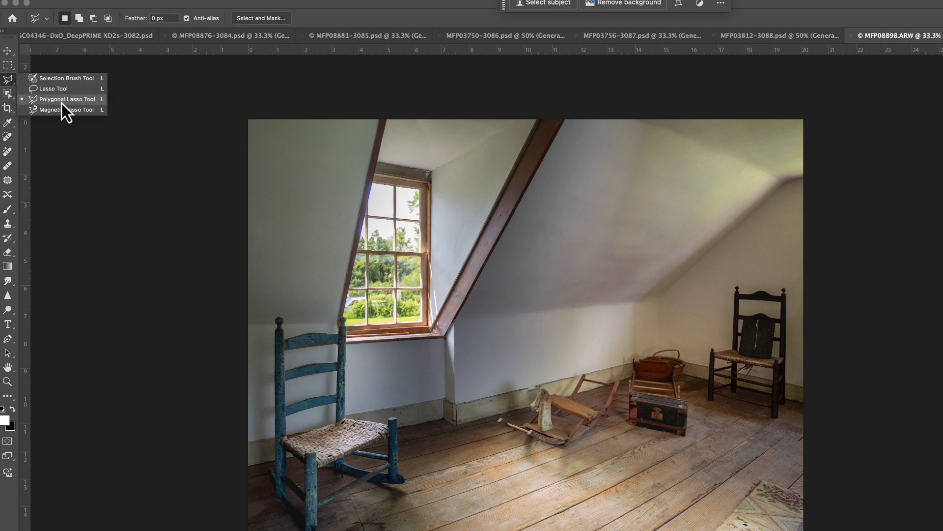
pyautogui.click(61, 101)
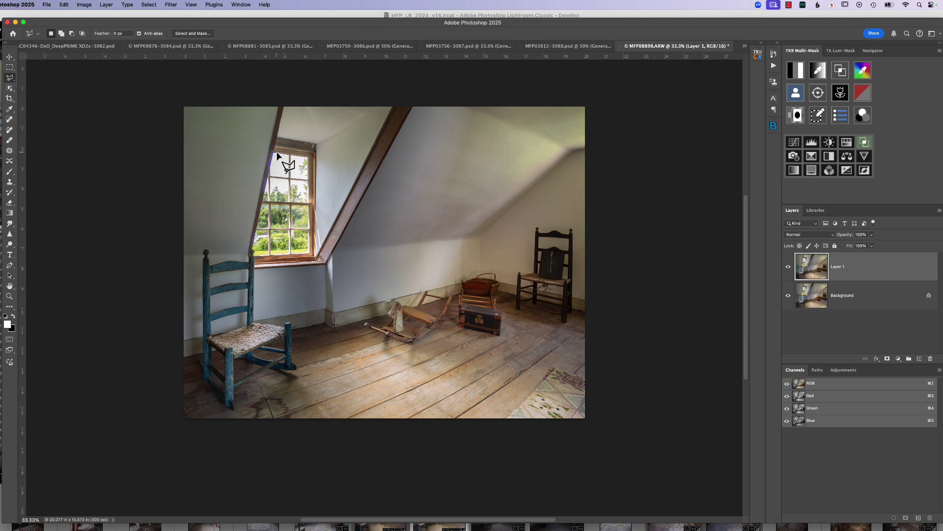
pyautogui.click(309, 158)
pyautogui.click(337, 274)
pyautogui.click(466, 372)
pyautogui.click(474, 406)
pyautogui.click(411, 391)
pyautogui.click(379, 370)
pyautogui.click(335, 368)
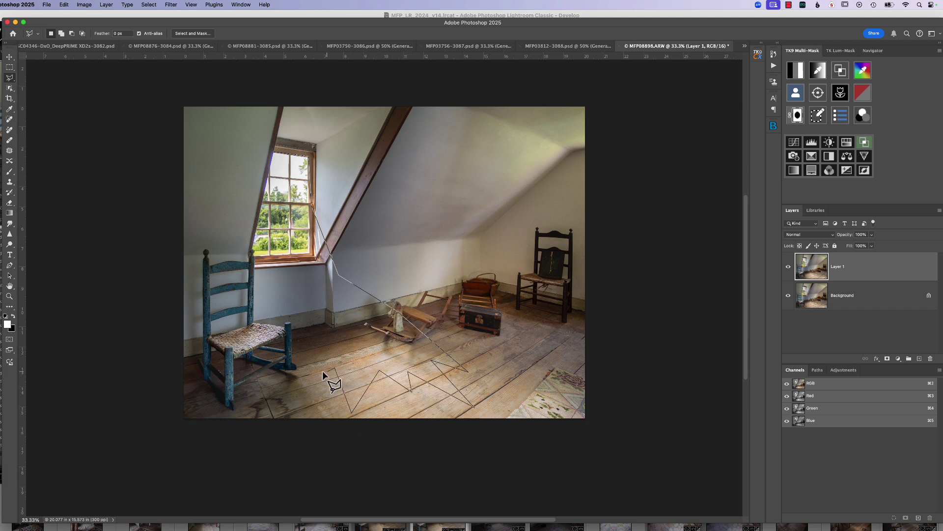
pyautogui.click(293, 370)
pyautogui.click(252, 250)
pyautogui.click(275, 154)
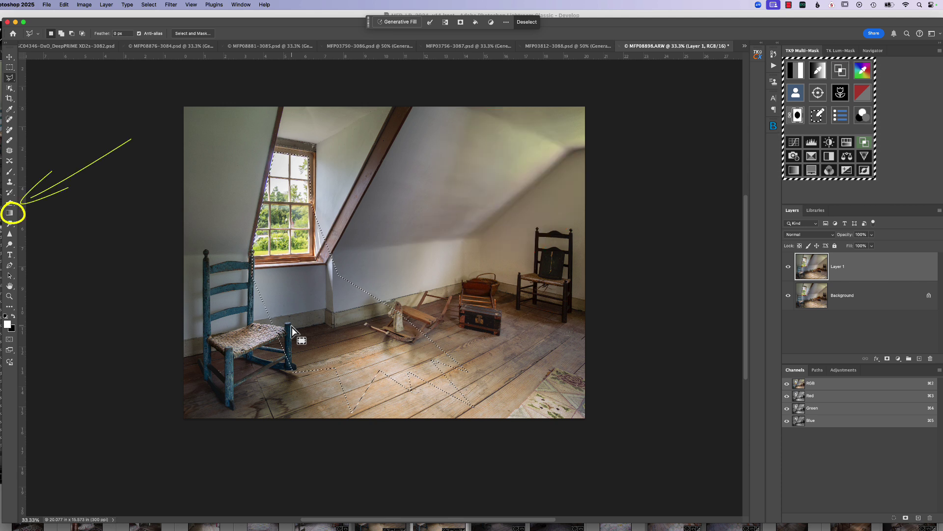
# Step: Fill the beam selection with a linear gradient, white at the window and darkening toward the floor, extending its end beyond the photo's lower edge
pyautogui.click(10, 214)
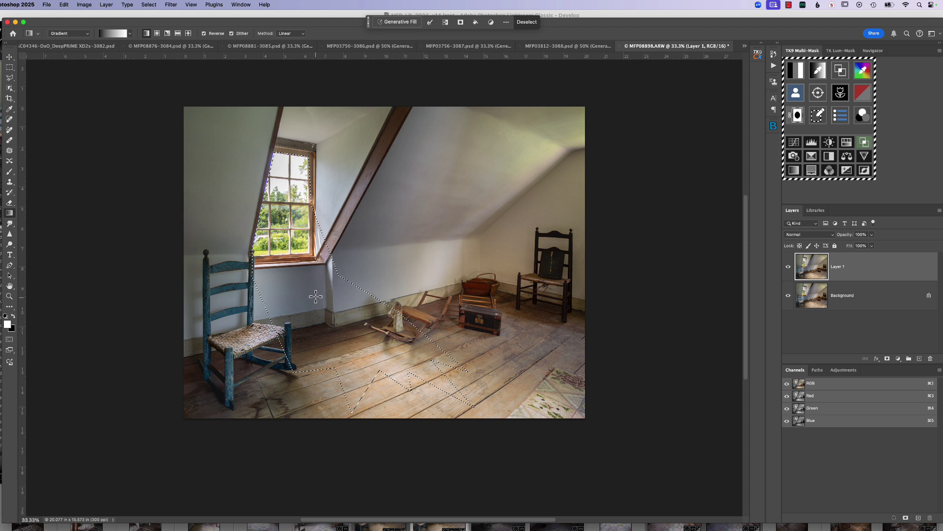
pyautogui.moveTo(308, 295); pyautogui.dragTo(291, 243)
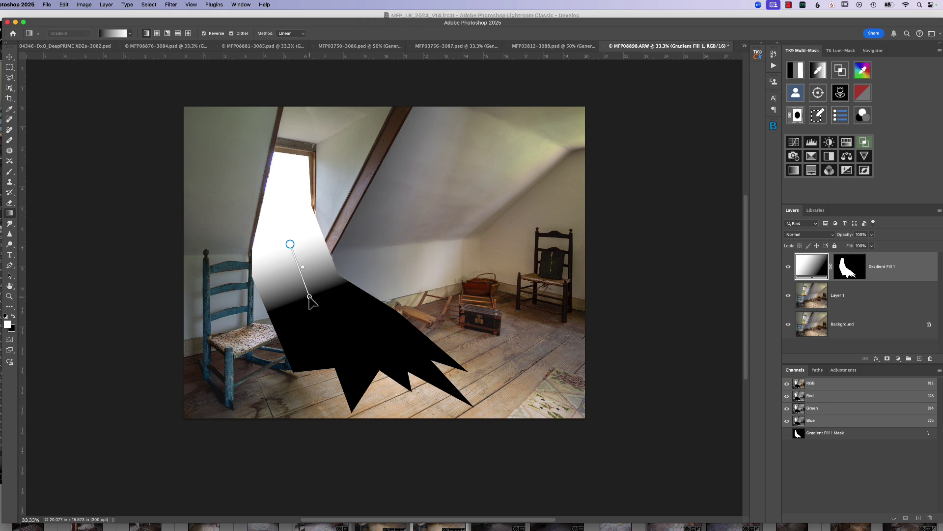
pyautogui.moveTo(310, 297); pyautogui.dragTo(459, 492)
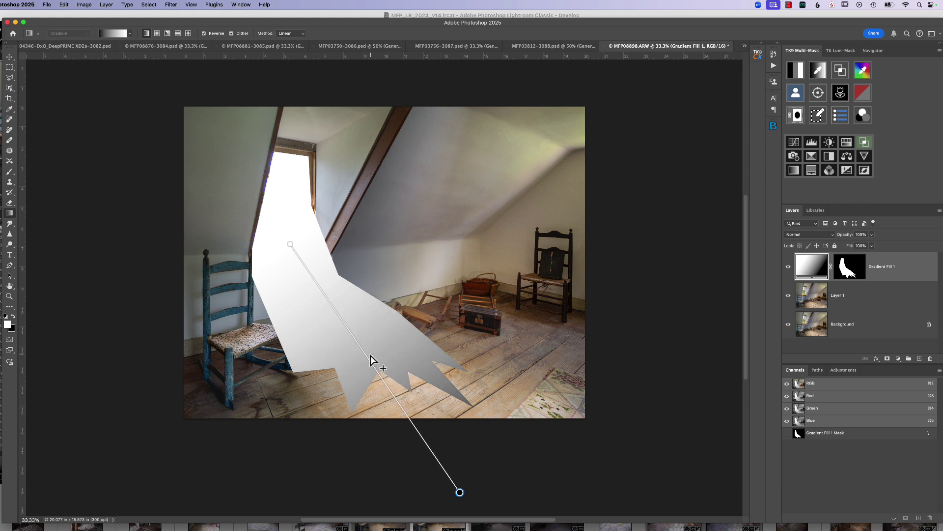
pyautogui.moveTo(369, 354)
pyautogui.mouseDown()
pyautogui.moveTo(404, 396)
pyautogui.moveTo(331, 309)
pyautogui.moveTo(399, 425)
pyautogui.moveTo(349, 320)
pyautogui.moveTo(368, 346)
pyautogui.moveTo(362, 341)
pyautogui.mouseUp()
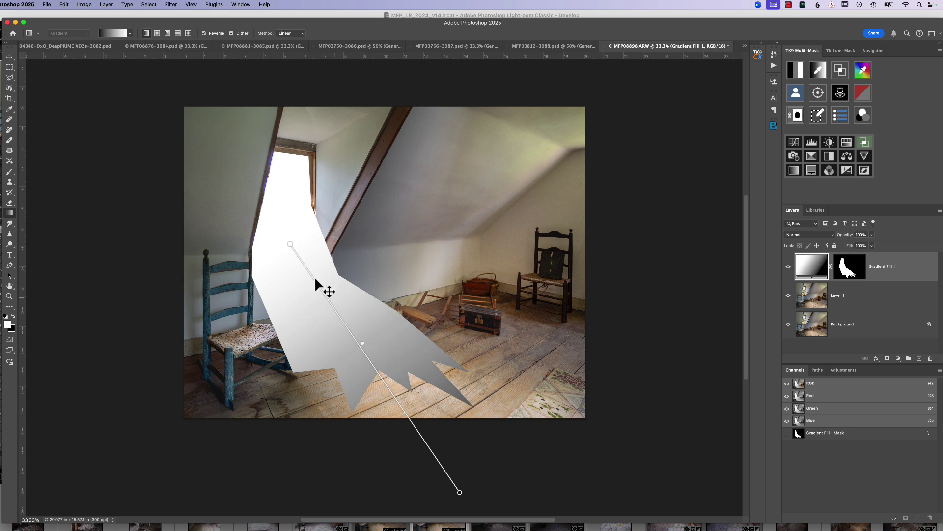
pyautogui.moveTo(289, 244); pyautogui.dragTo(288, 234)
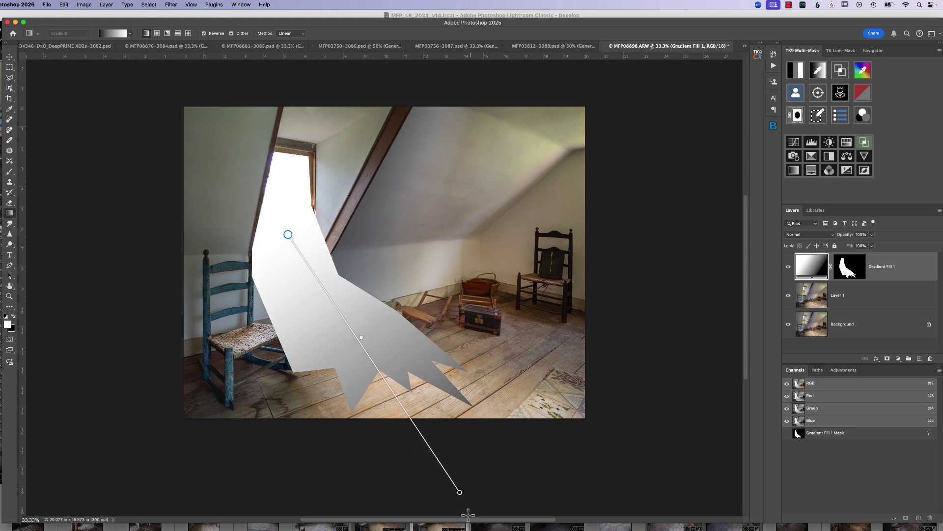
pyautogui.moveTo(460, 492); pyautogui.dragTo(500, 508)
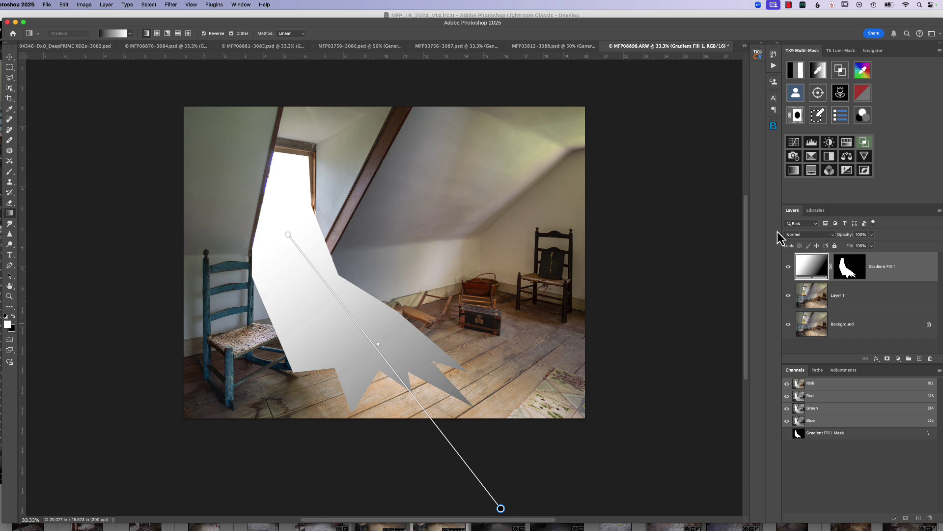
# Step: Set the gradient layer's blend mode to Soft Light and soften its layer mask with a Gaussian Blur
pyautogui.click(833, 237)
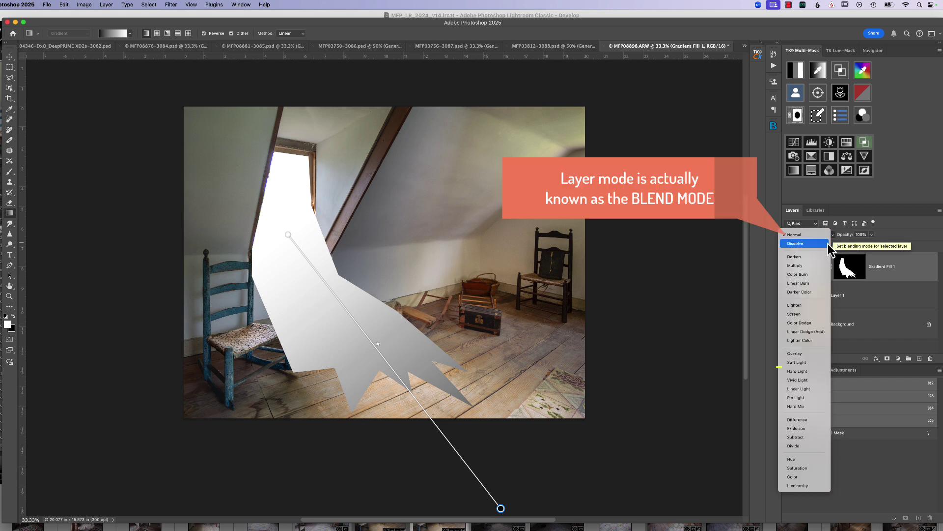
pyautogui.click(800, 364)
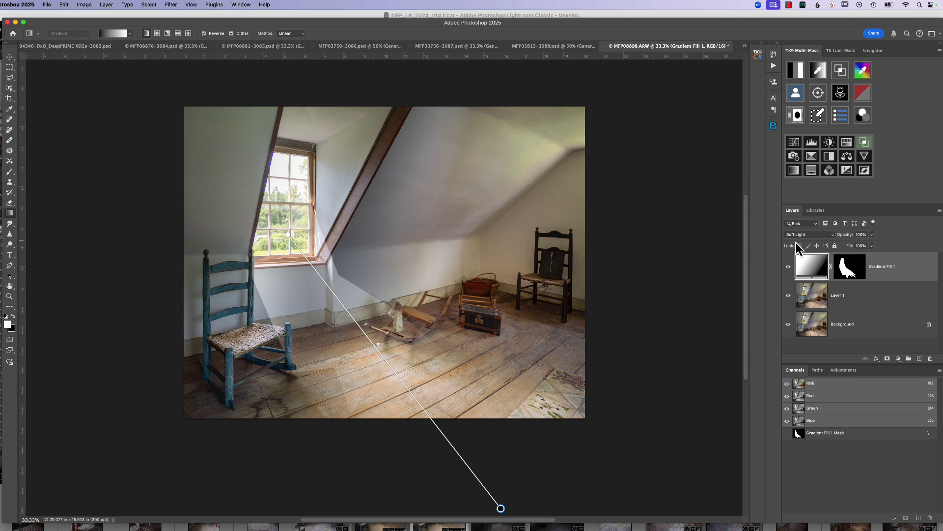
pyautogui.click(848, 267)
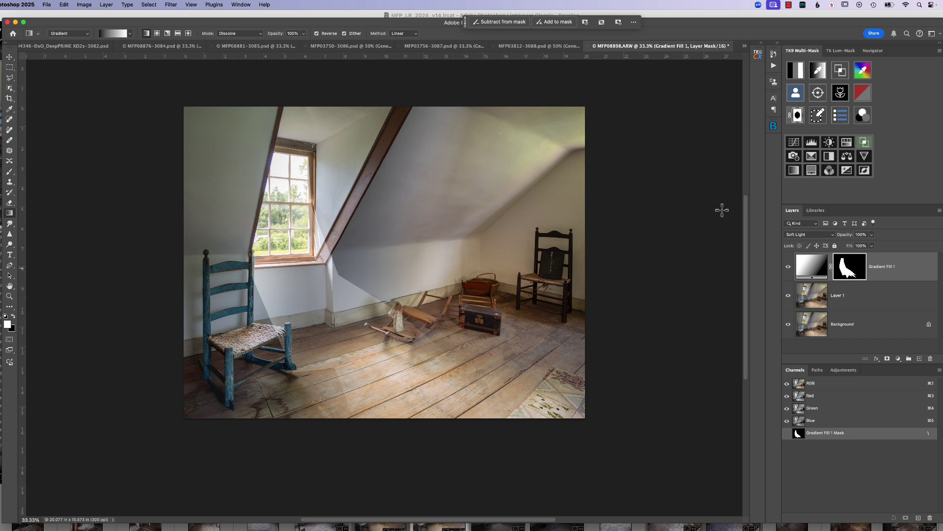
pyautogui.click(171, 6)
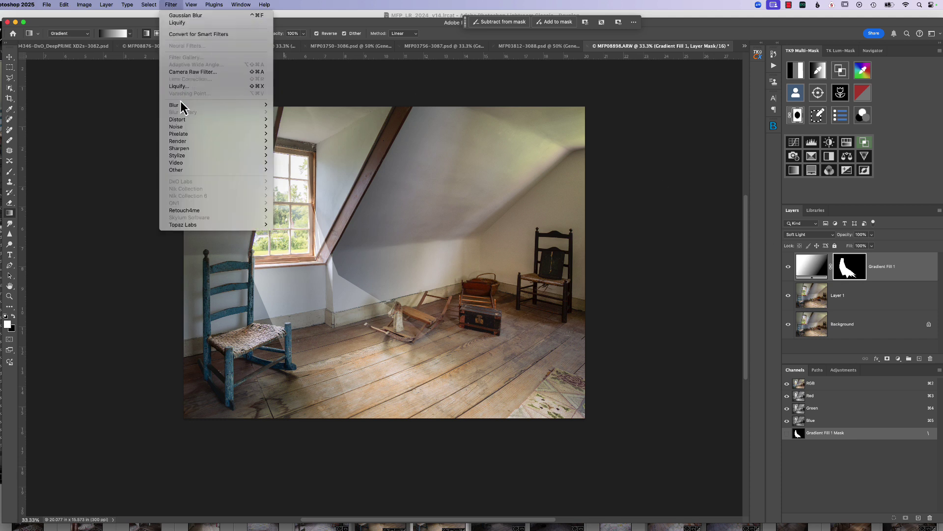
pyautogui.moveTo(184, 107)
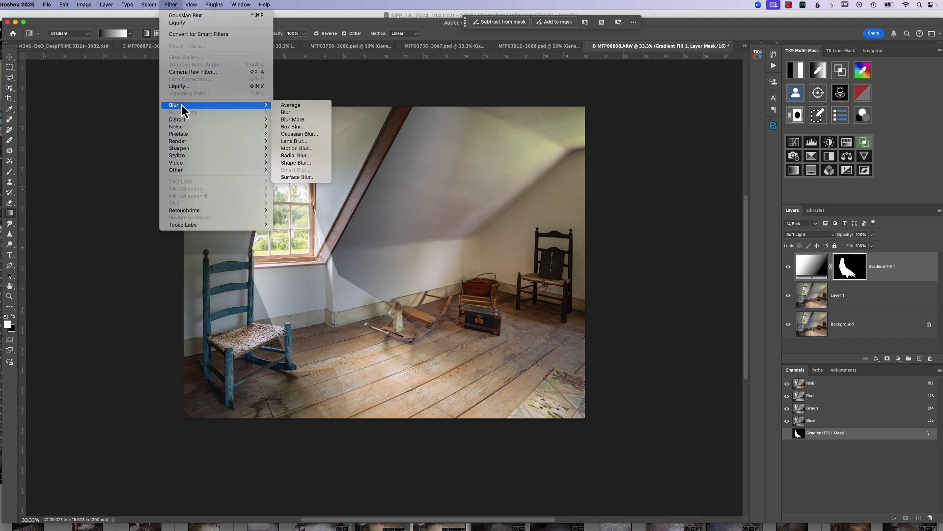
pyautogui.click(301, 134)
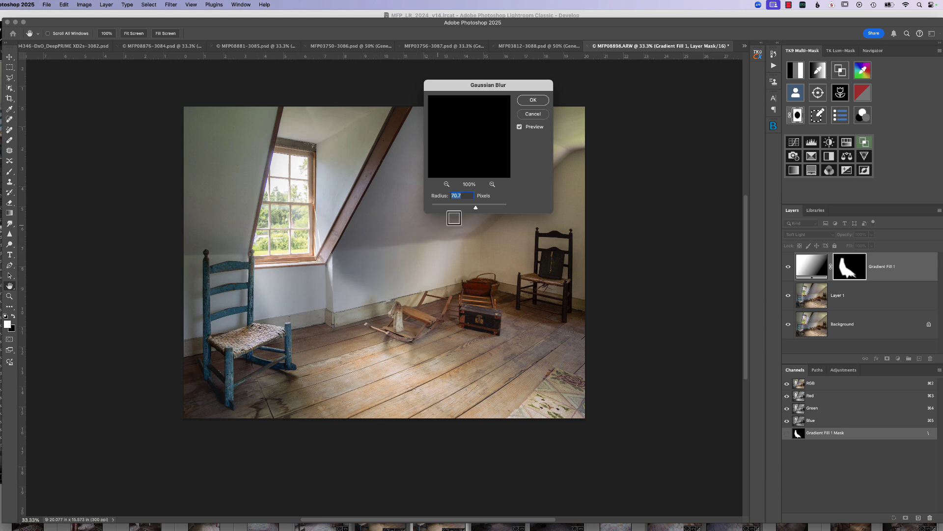
pyautogui.moveTo(476, 208); pyautogui.dragTo(486, 210)
pyautogui.click(533, 101)
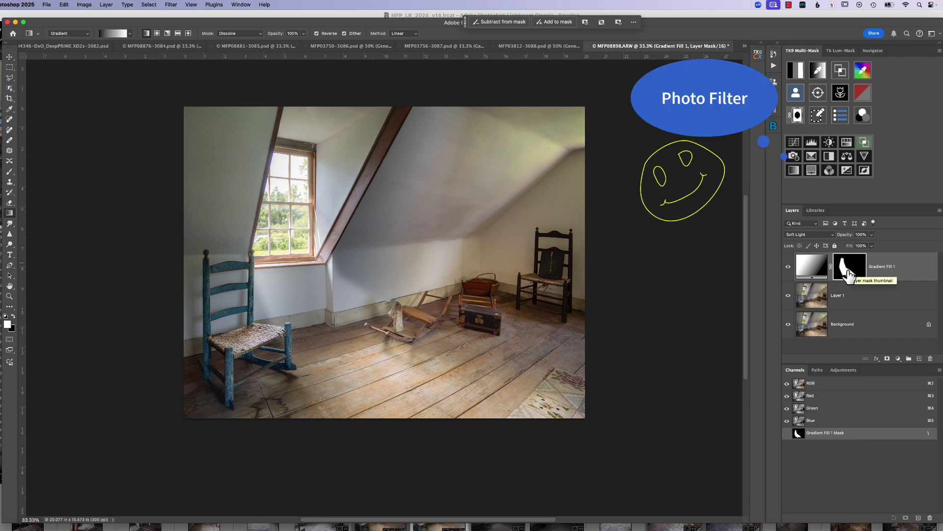
# Step: Add a Photo Filter adjustment layer above the gradient with a custom pale yellow colour, #c6c16d
pyautogui.click(793, 157)
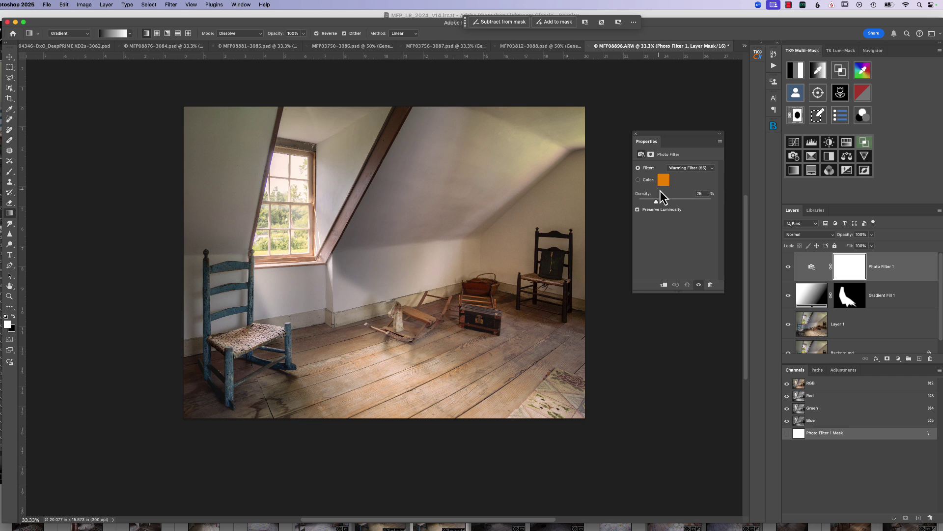
pyautogui.click(710, 168)
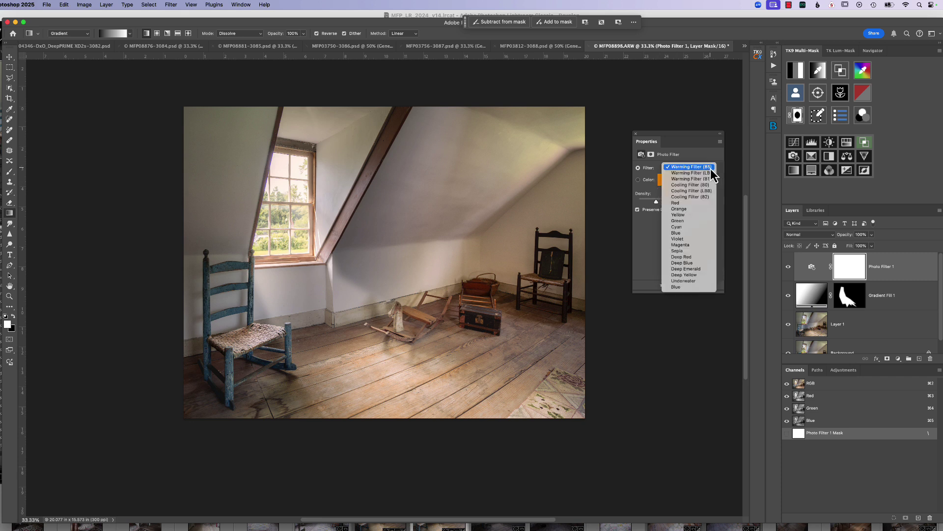
pyautogui.click(710, 169)
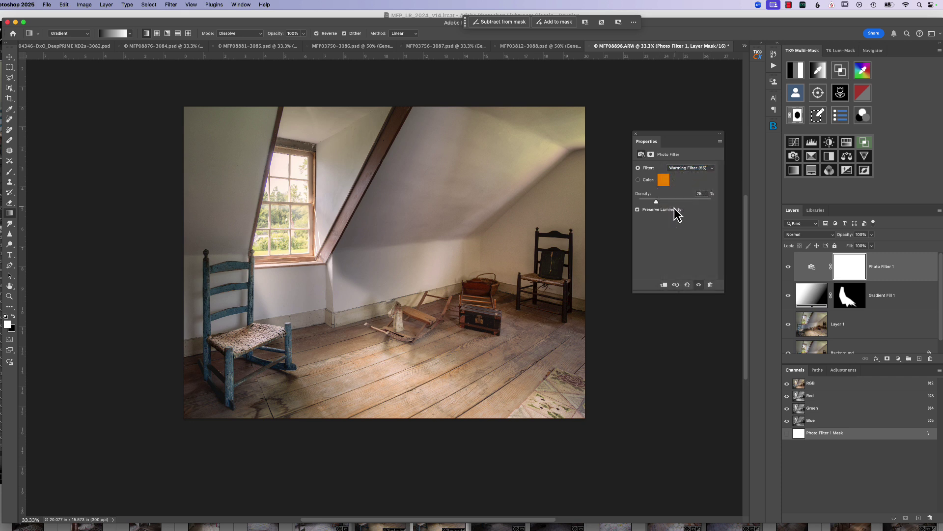
pyautogui.click(638, 180)
pyautogui.click(663, 181)
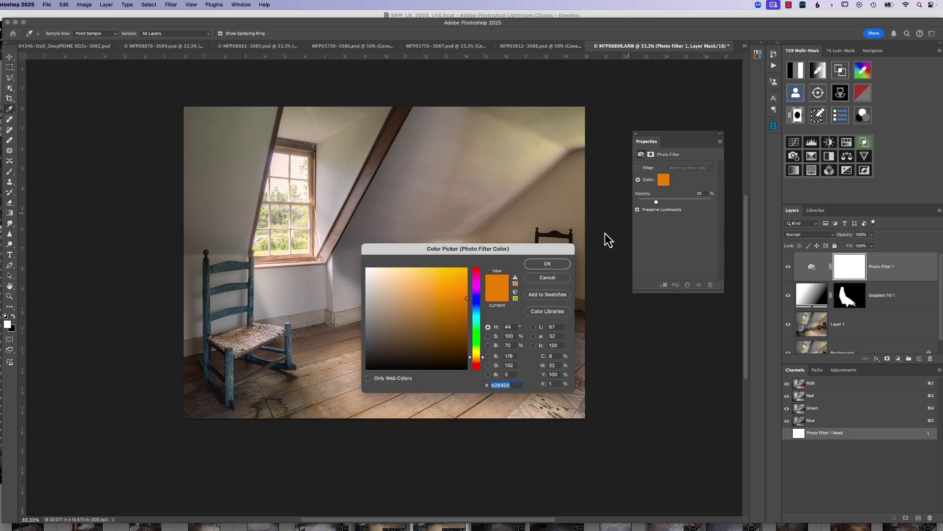
pyautogui.click(484, 358)
pyautogui.moveTo(483, 359); pyautogui.dragTo(484, 354)
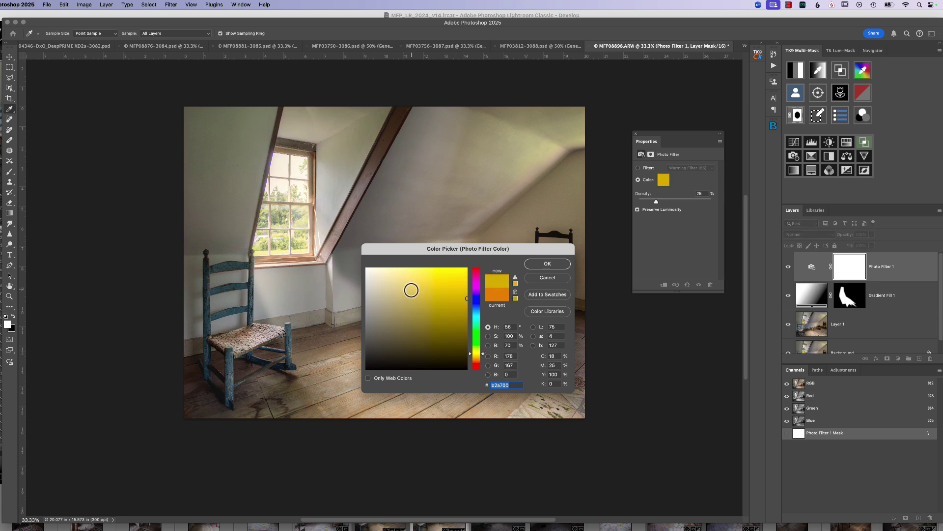
pyautogui.click(411, 290)
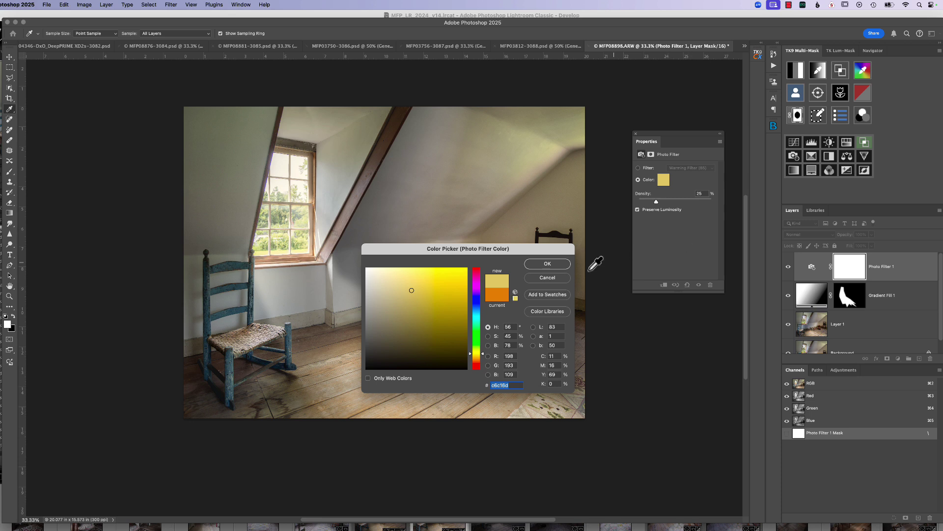
pyautogui.click(547, 263)
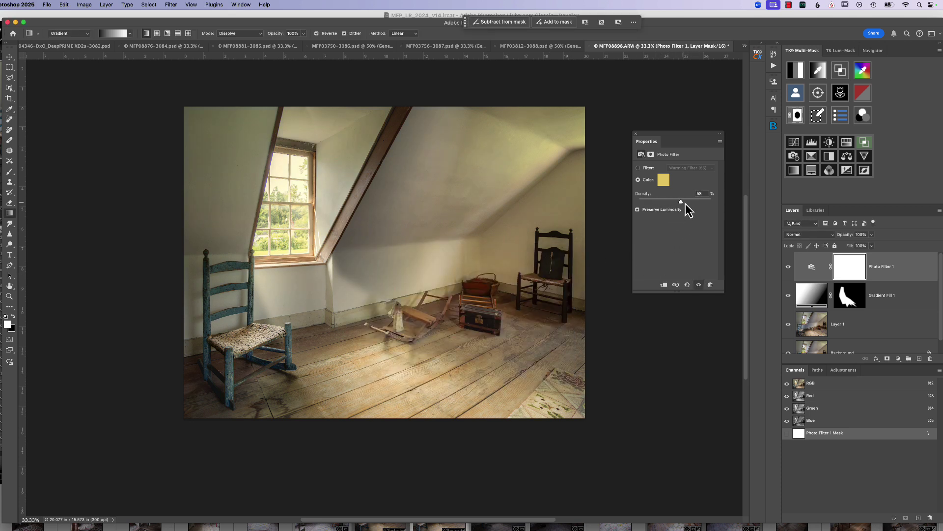
# Step: Clip the Photo Filter to the Gradient Fill layer and set its density to 48%
pyautogui.moveTo(695, 207); pyautogui.dragTo(676, 209)
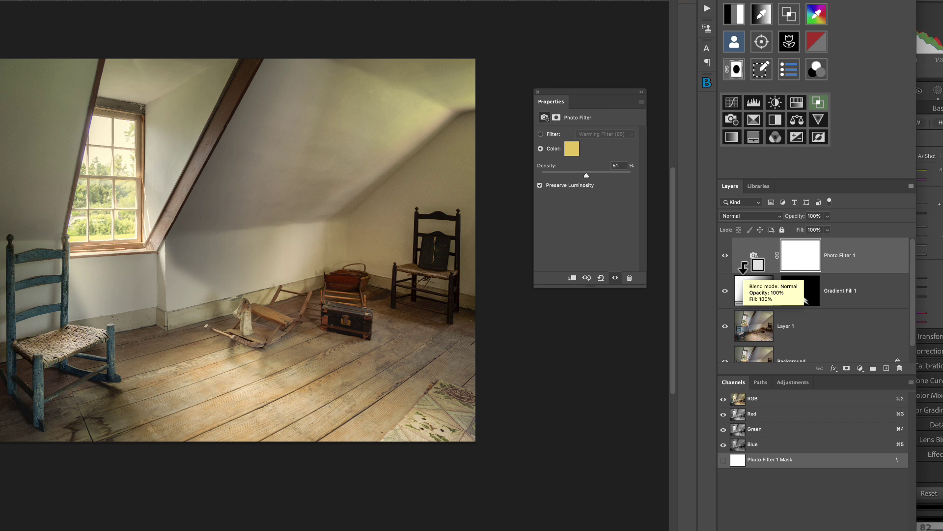
pyautogui.keyDown('alt'); pyautogui.click(743, 268); pyautogui.keyUp('alt')
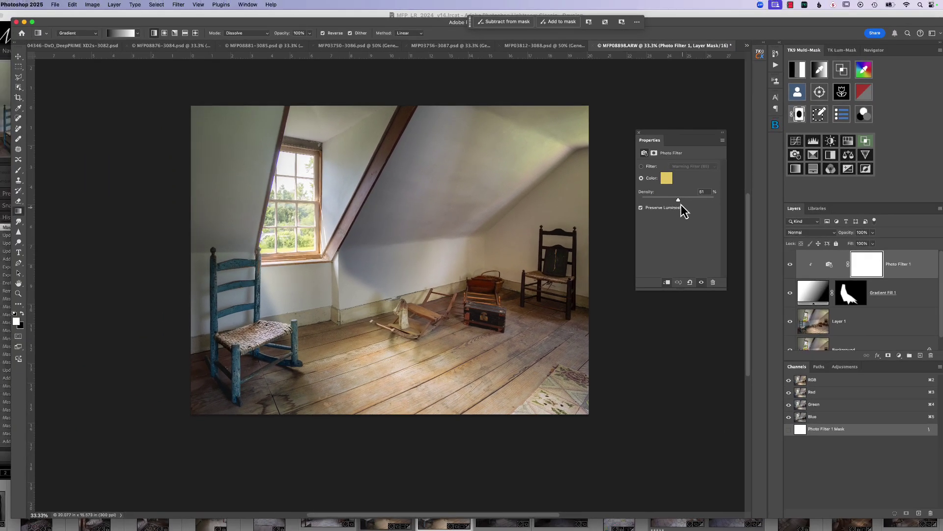
pyautogui.moveTo(681, 205); pyautogui.dragTo(692, 206)
pyautogui.click(677, 206)
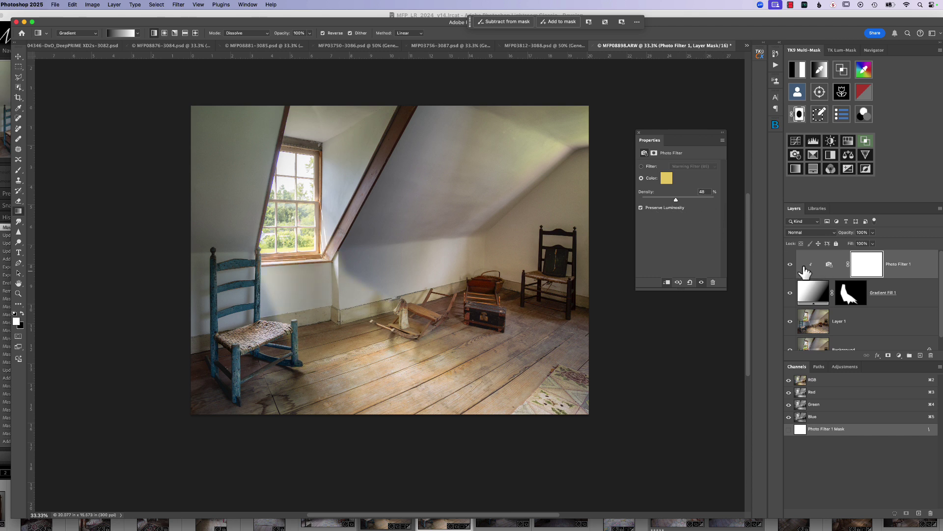
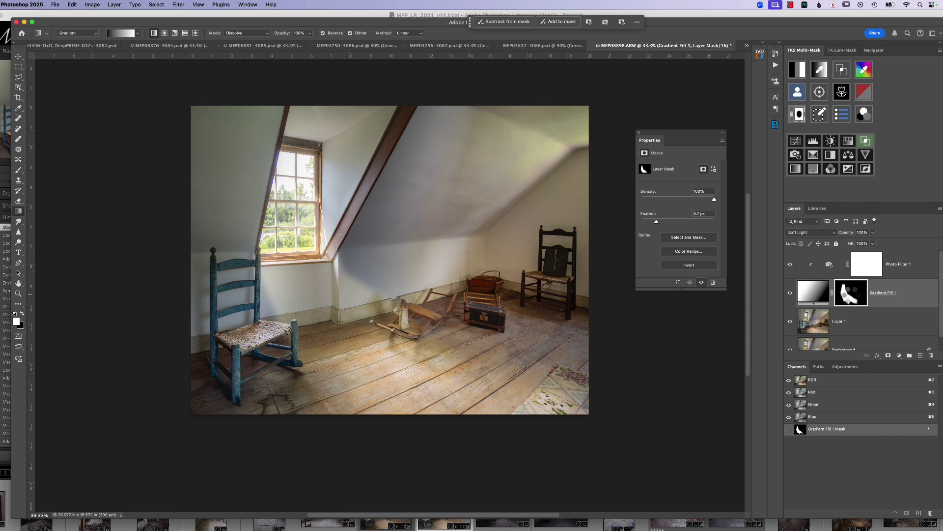
# Step: Refine the Gradient Fill mask in Select and Mask with a 68.1 px feather and its edge expanded by about 13%
pyautogui.press('super+alt+r')
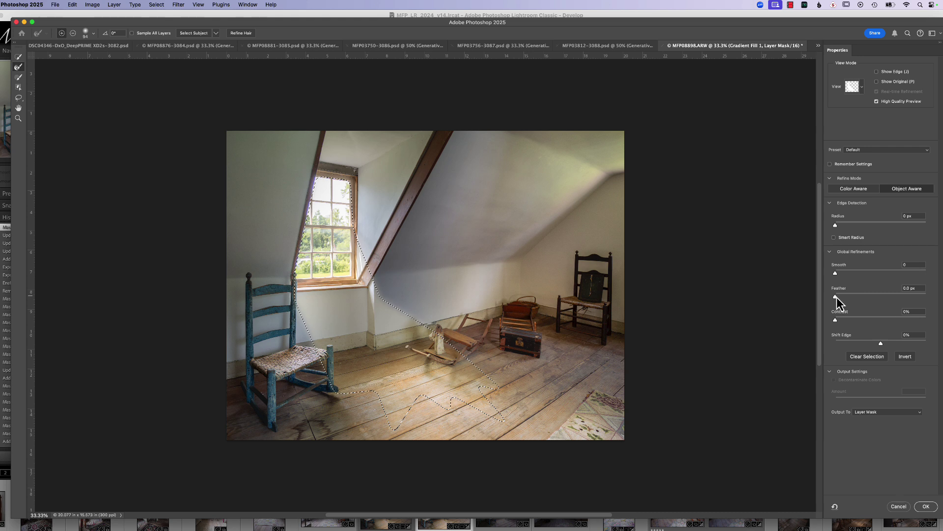
pyautogui.moveTo(835, 297); pyautogui.dragTo(885, 298)
pyautogui.press('h')
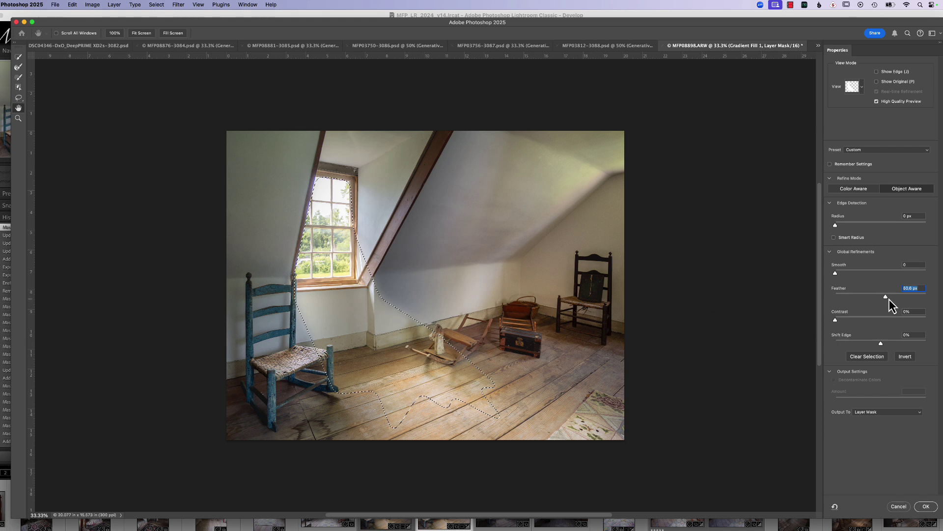
pyautogui.write('0')
pyautogui.press('Return')
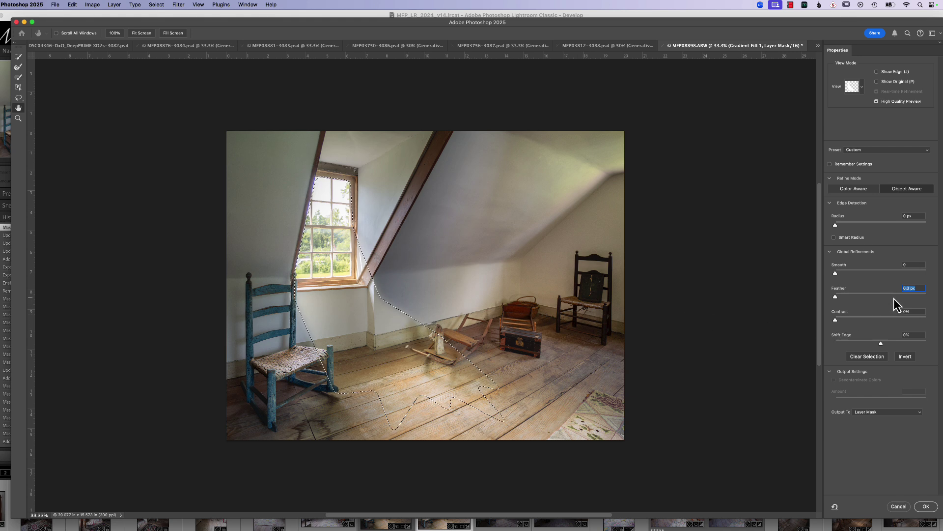
pyautogui.moveTo(835, 297); pyautogui.dragTo(888, 296)
pyautogui.click(886, 344)
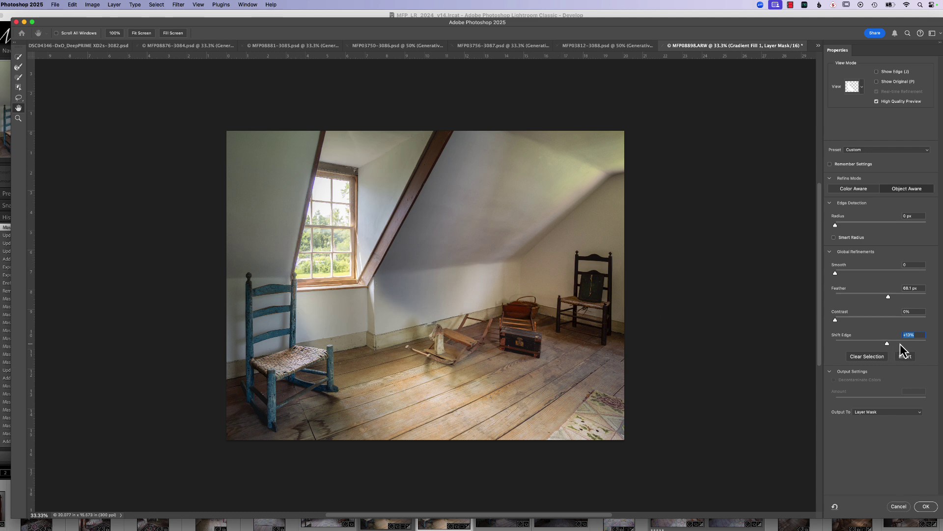
pyautogui.moveTo(897, 345); pyautogui.dragTo(896, 344)
pyautogui.click(926, 507)
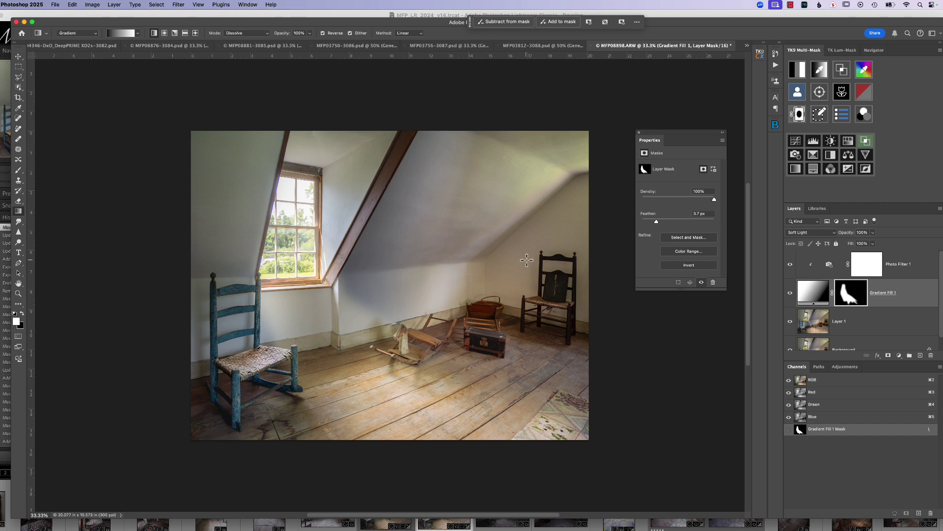
# Step: Compare the photo with the Photo Filter and Gradient Fill layers hidden and shown
pyautogui.scroll(-5, 527, 260)
pyautogui.scroll(4, 526, 260)
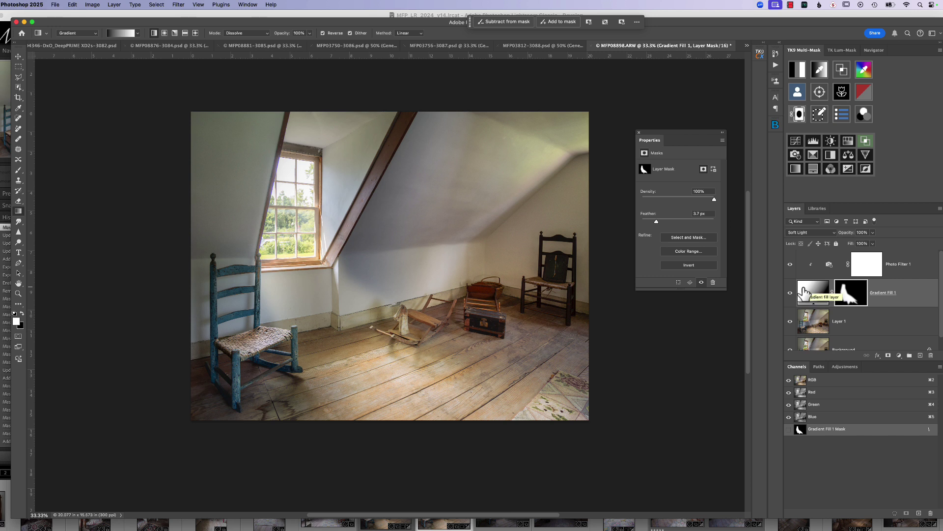
pyautogui.scroll(-1, 883, 322)
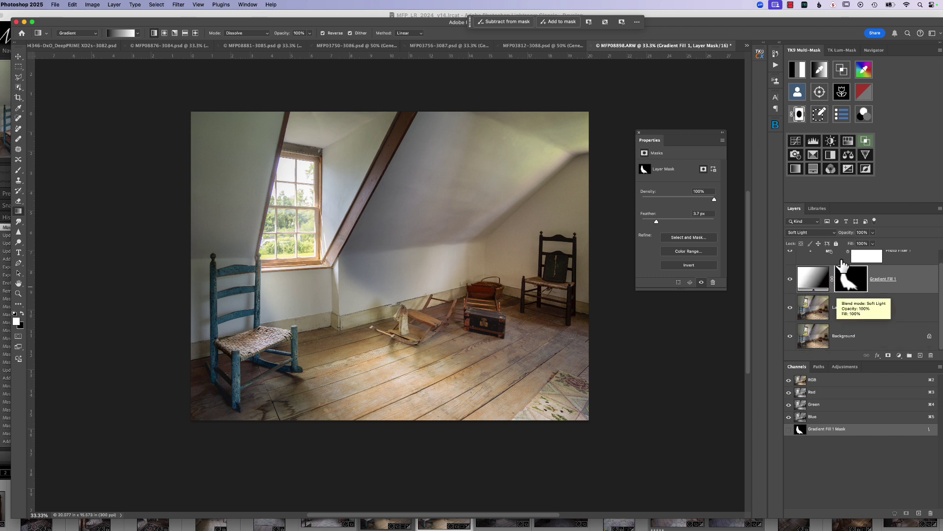
pyautogui.scroll(1, 845, 267)
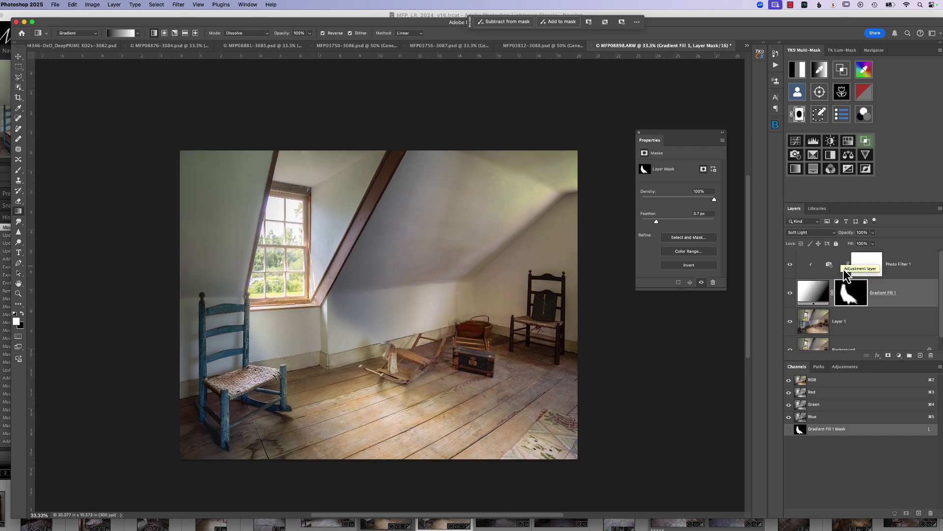
pyautogui.click(790, 265)
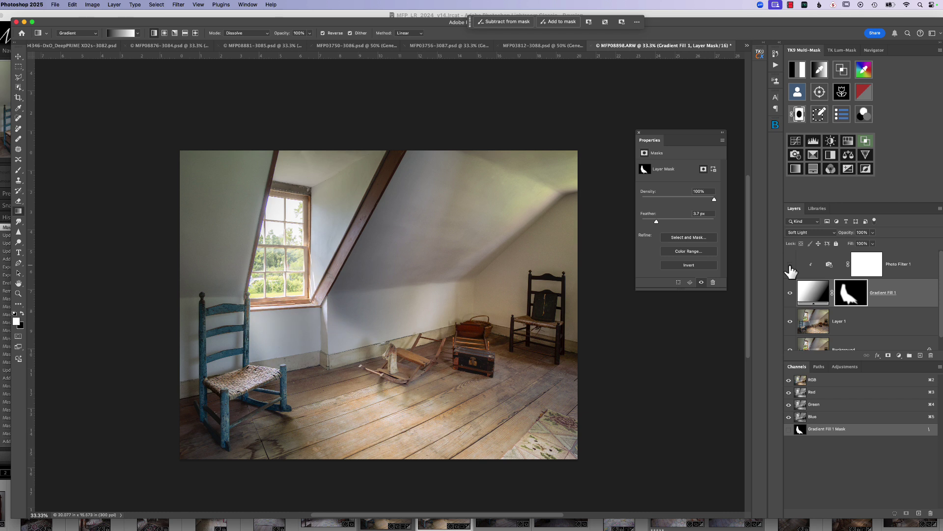
pyautogui.click(790, 266)
pyautogui.click(790, 294)
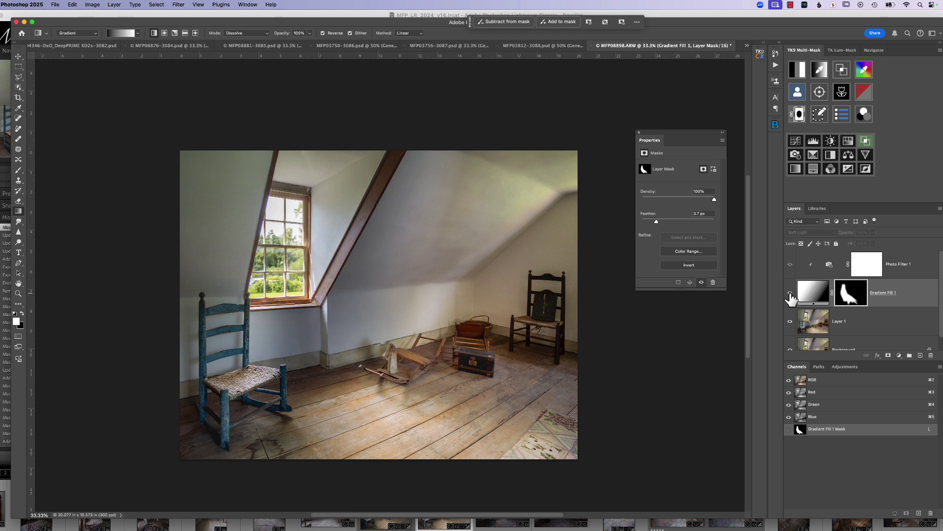
pyautogui.click(790, 294)
pyautogui.click(790, 294)
pyautogui.click(790, 294)
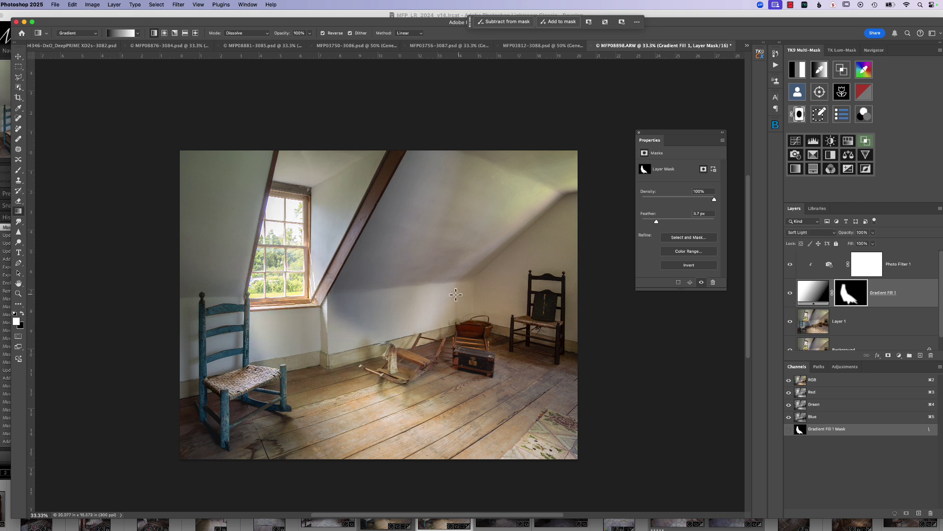
# Step: Compare the edited photo with the original by isolating the Background layer and restoring all layers
pyautogui.scroll(-1, 867, 317)
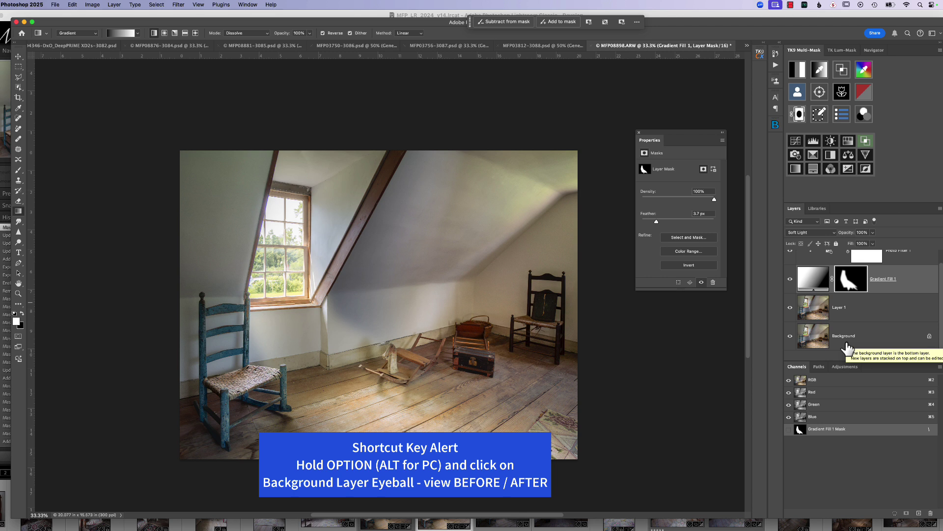
pyautogui.keyDown('alt'); pyautogui.click(790, 337); pyautogui.keyUp('alt')
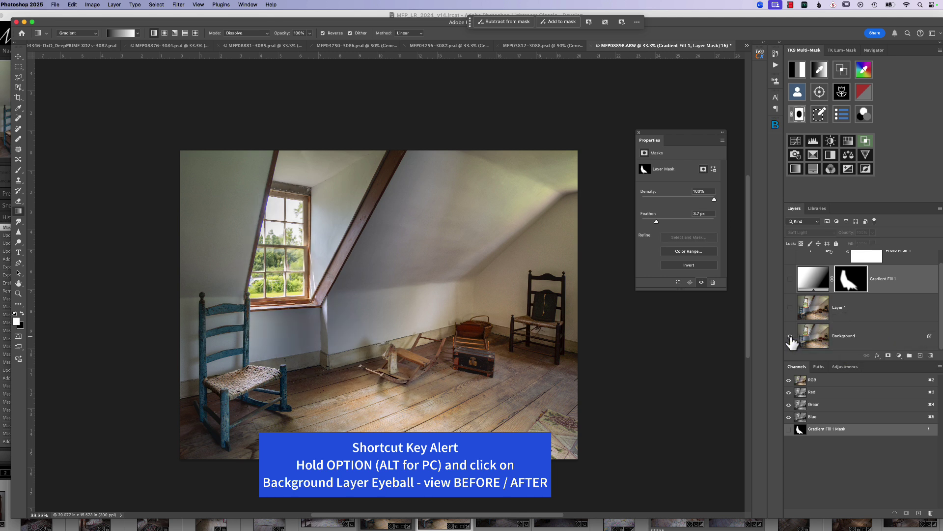
pyautogui.keyDown('alt'); pyautogui.click(790, 337); pyautogui.keyUp('alt')
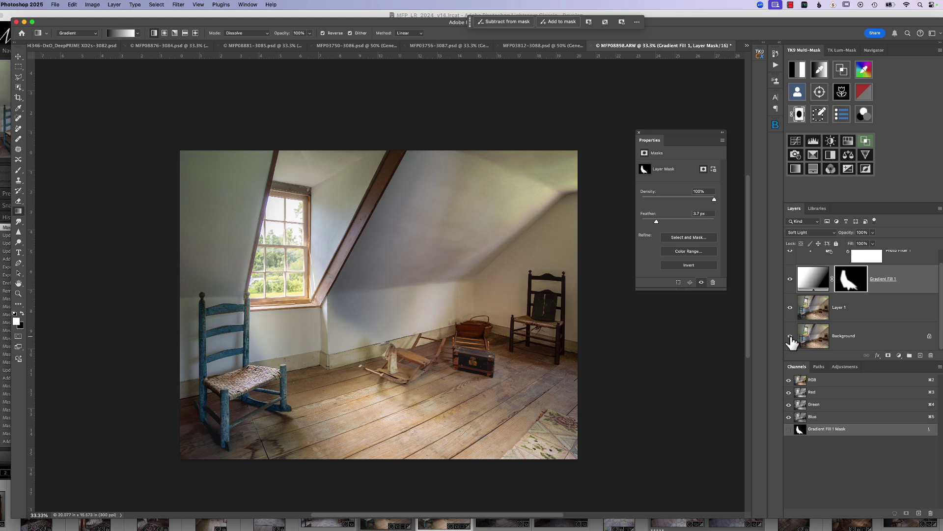
pyautogui.keyDown('alt'); pyautogui.click(790, 337); pyautogui.keyUp('alt')
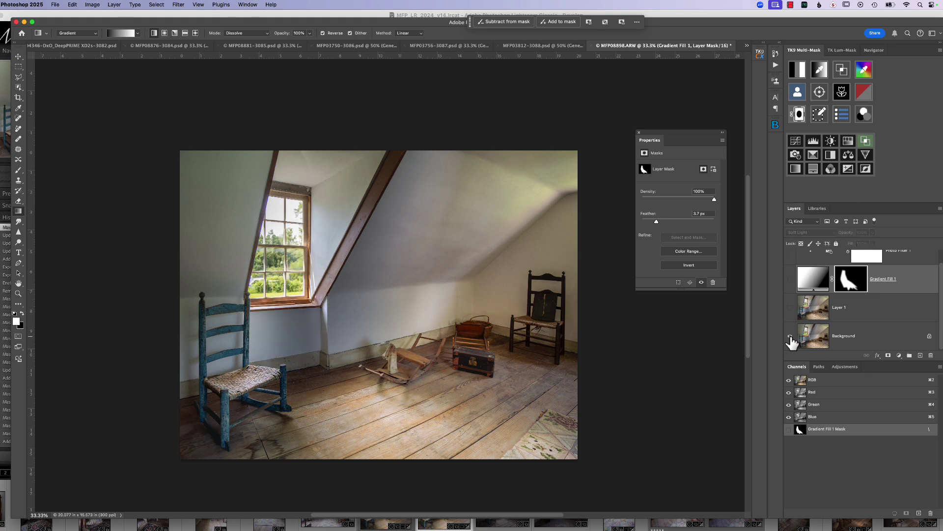
pyautogui.keyDown('alt'); pyautogui.click(790, 336); pyautogui.keyUp('alt')
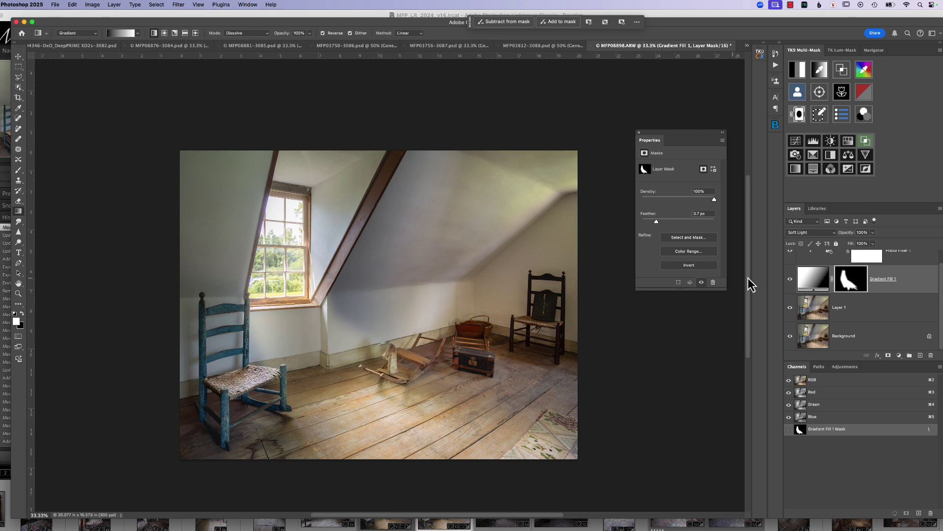
# Step: Refine the Gradient Fill mask again in Select and Mask, contracting its edge with Shift Edge at -14%
pyautogui.doubleClick(849, 285)
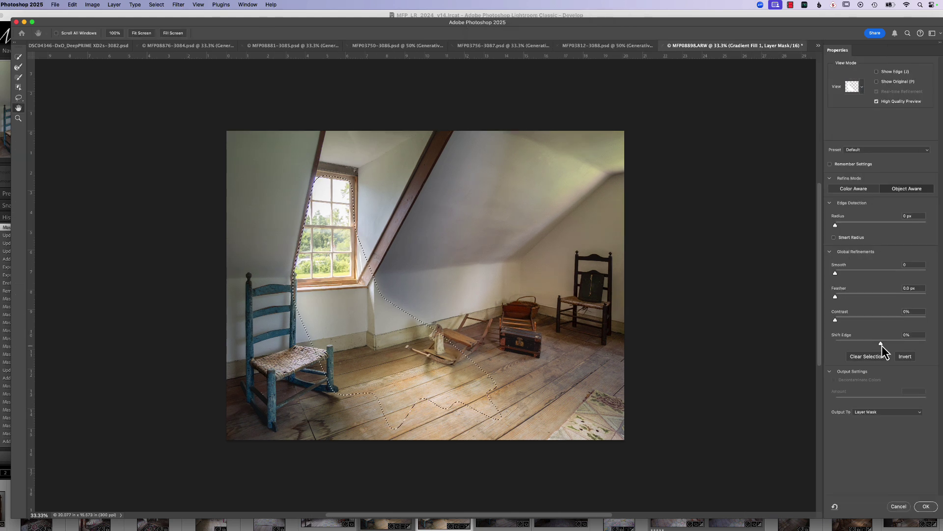
pyautogui.moveTo(880, 344); pyautogui.dragTo(874, 346)
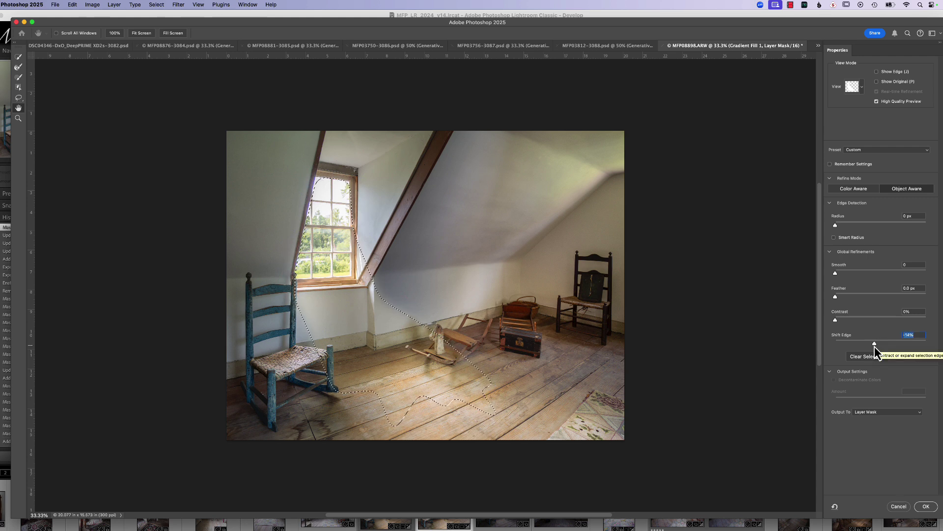
pyautogui.click(928, 507)
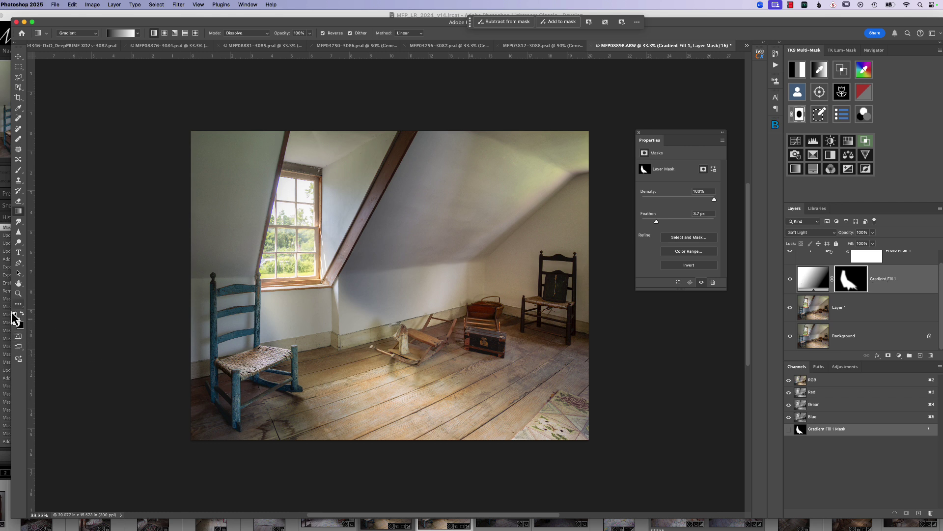
# Step: Set the brush to about 28% opacity and paint white on the Gradient Fill mask over the floor beside the blue chair
pyautogui.press('x')
pyautogui.click(19, 172)
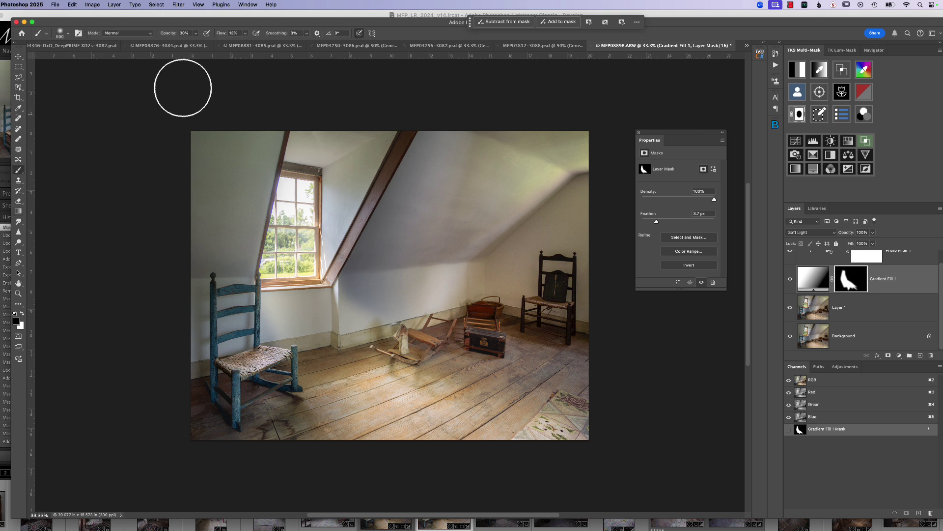
pyautogui.click(196, 34)
pyautogui.moveTo(196, 42); pyautogui.dragTo(194, 43)
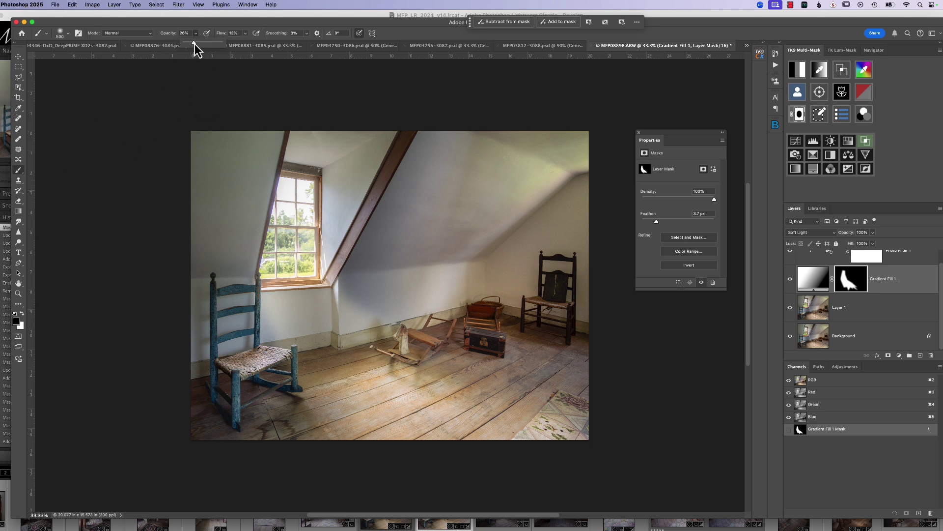
pyautogui.click(246, 35)
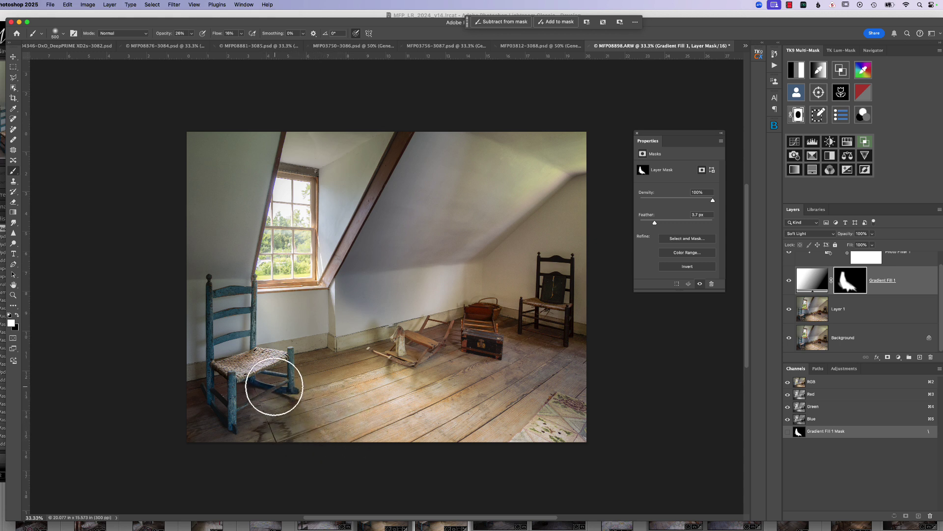
pyautogui.moveTo(274, 386)
pyautogui.mouseDown()
pyautogui.moveTo(303, 401)
pyautogui.moveTo(312, 420)
pyautogui.moveTo(298, 426)
pyautogui.mouseUp()
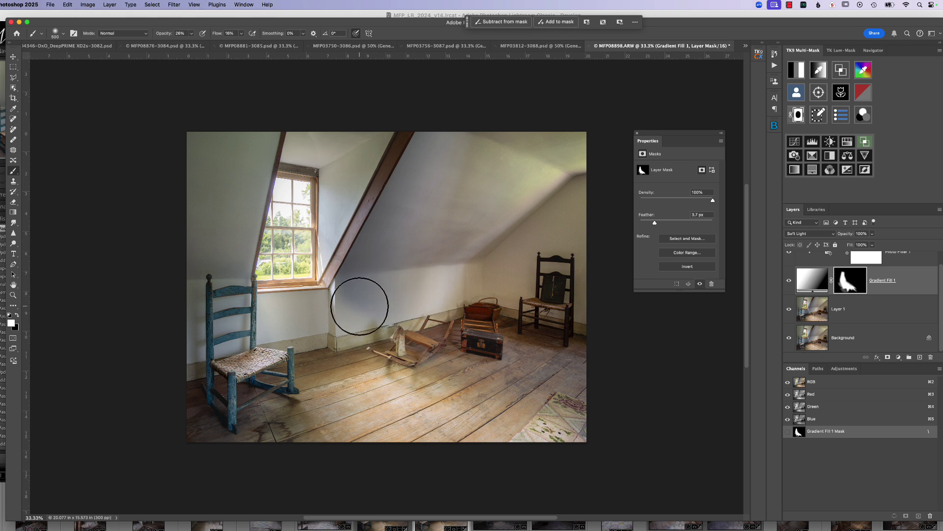
pyautogui.click(17, 316)
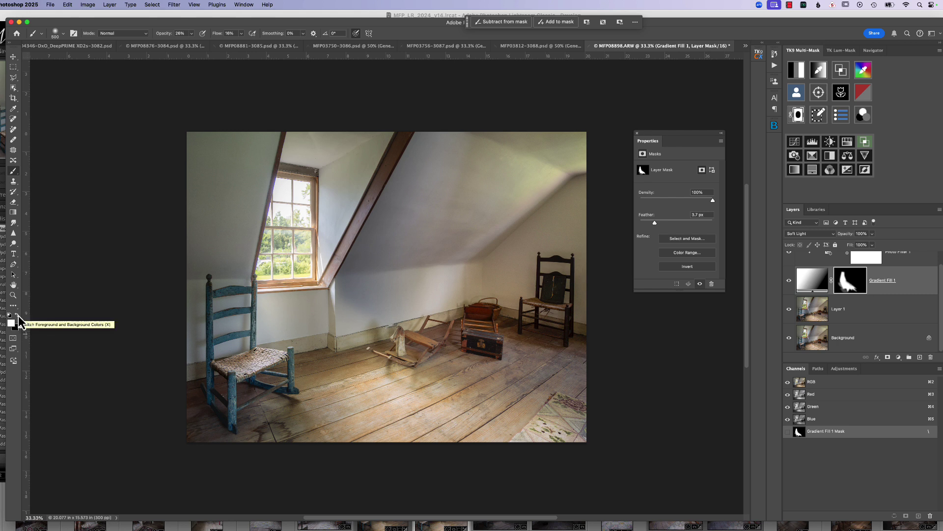
# Step: Check the retouched light beam against the Background layer alone, show all layers again and close the mask properties
pyautogui.click(789, 337)
pyautogui.click(789, 337)
pyautogui.keyDown('alt'); pyautogui.click(789, 337); pyautogui.keyUp('alt')
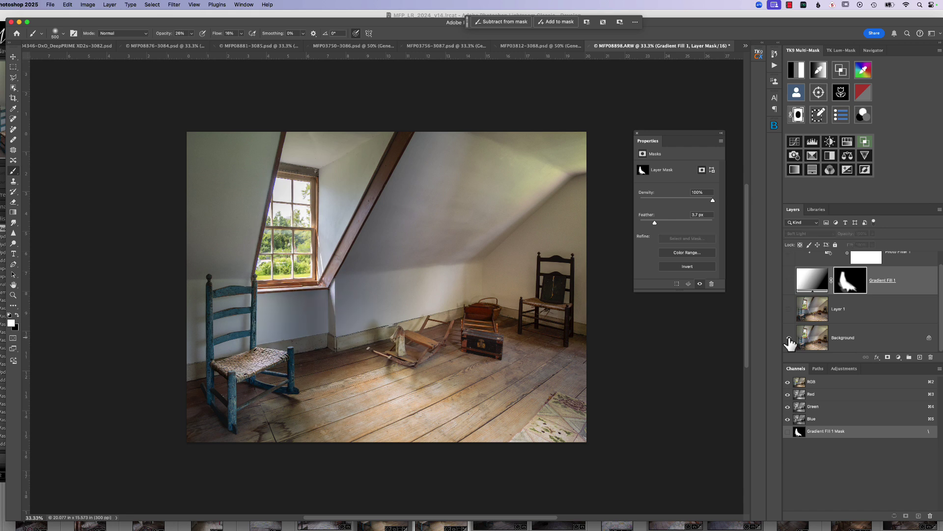
pyautogui.keyDown('alt'); pyautogui.click(789, 338); pyautogui.keyUp('alt')
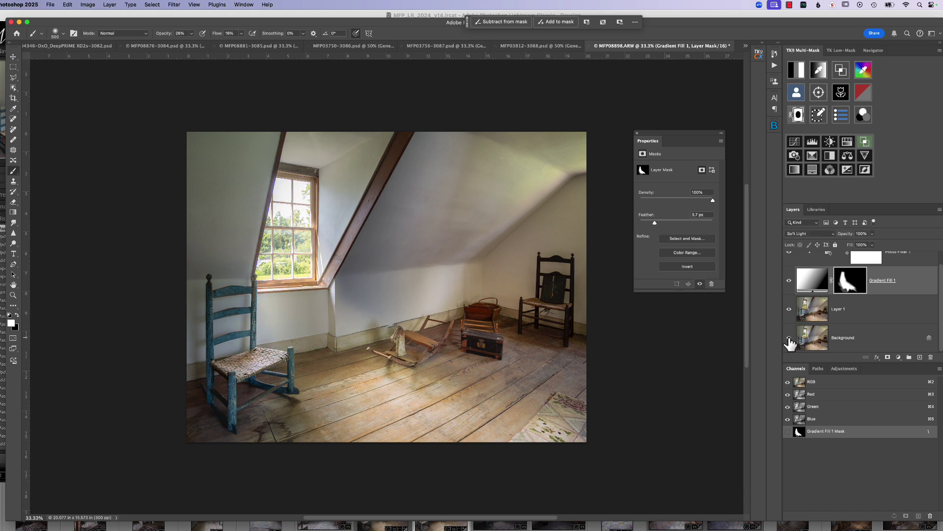
pyautogui.click(637, 134)
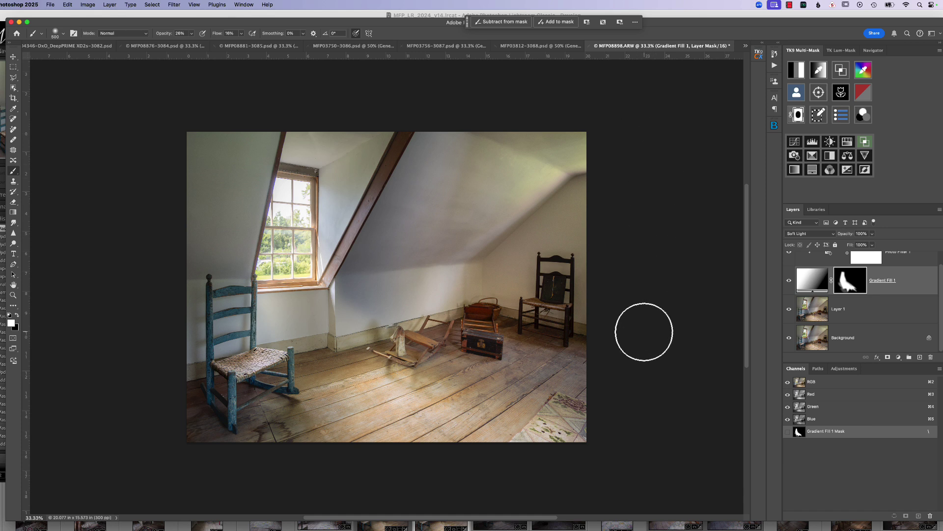
# Step: Add a Curves adjustment layer above the Photo Filter and clip it to the Gradient Fill layer
pyautogui.scroll(1, 900, 321)
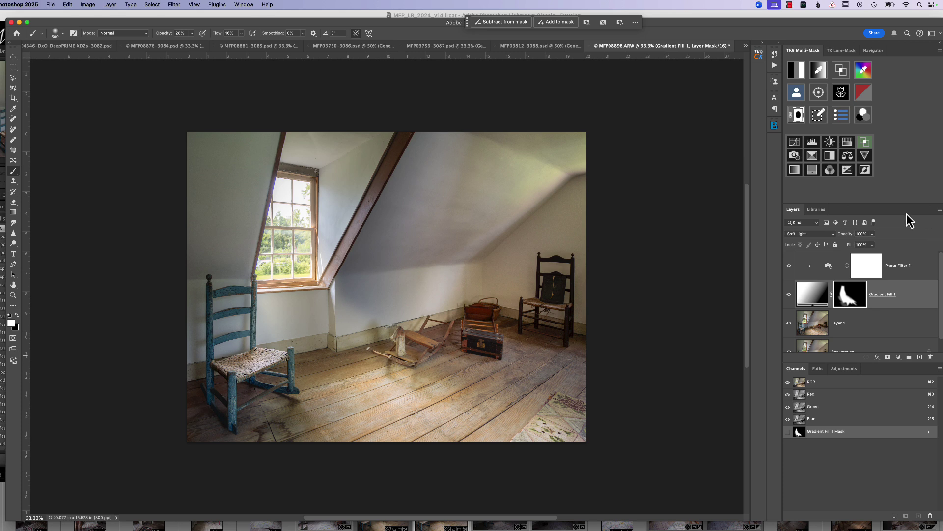
pyautogui.click(865, 271)
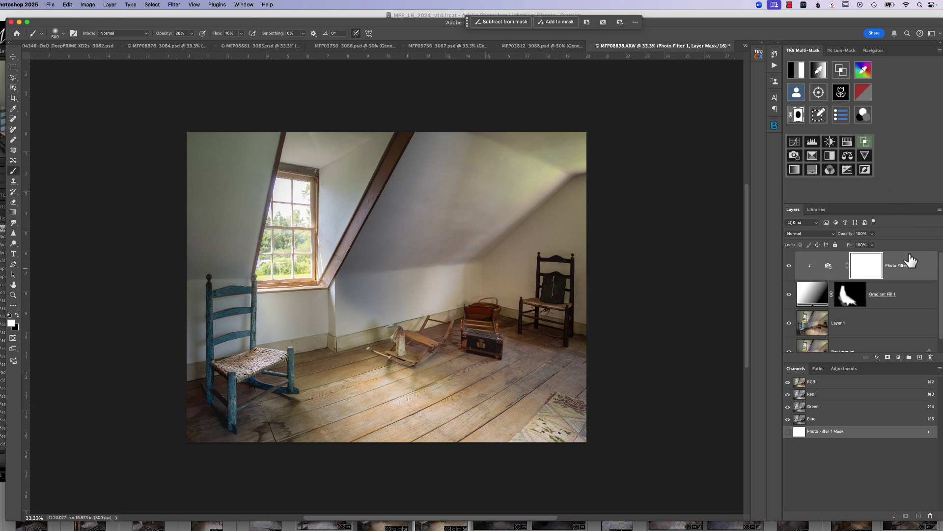
pyautogui.click(795, 143)
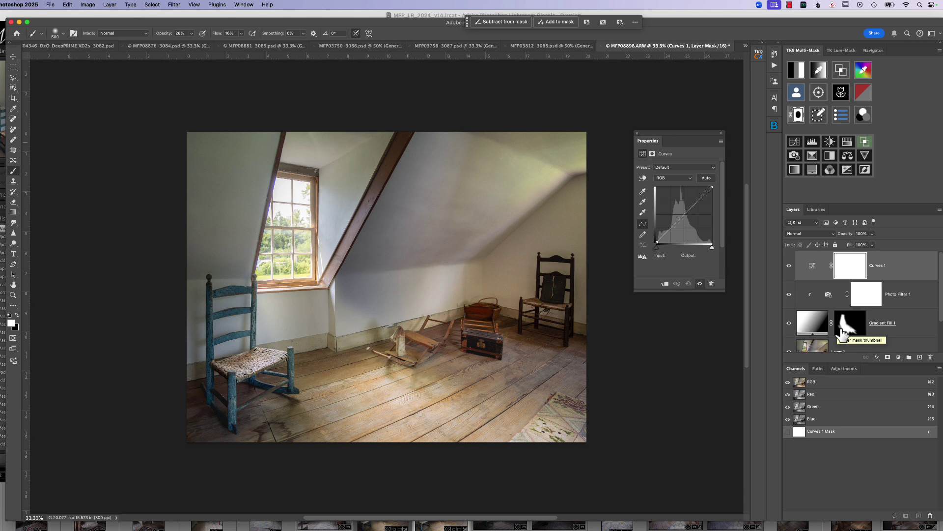
pyautogui.moveTo(843, 334); pyautogui.dragTo(809, 275)
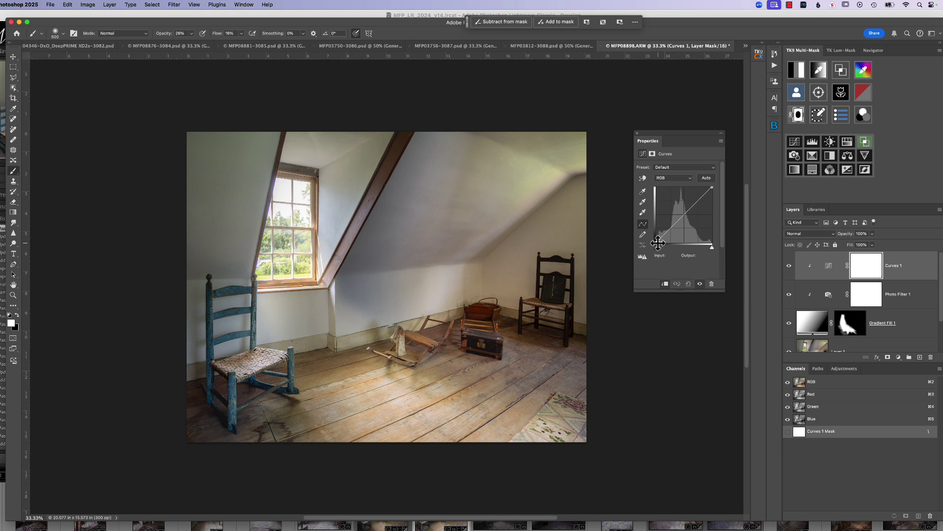
# Step: Raise the curve's black point to output 89 at input 0 and compare the photo with the Curves layer hidden and shown
pyautogui.moveTo(656, 243); pyautogui.dragTo(650, 223)
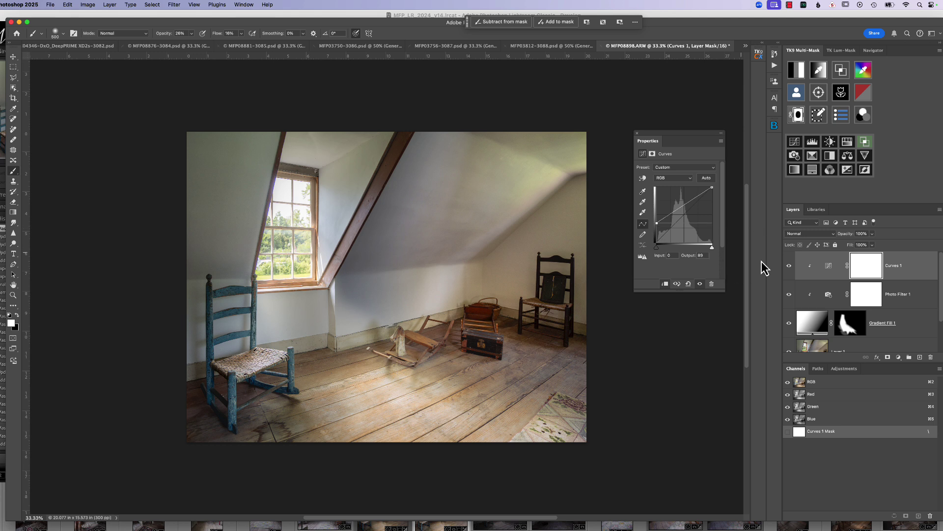
pyautogui.click(789, 266)
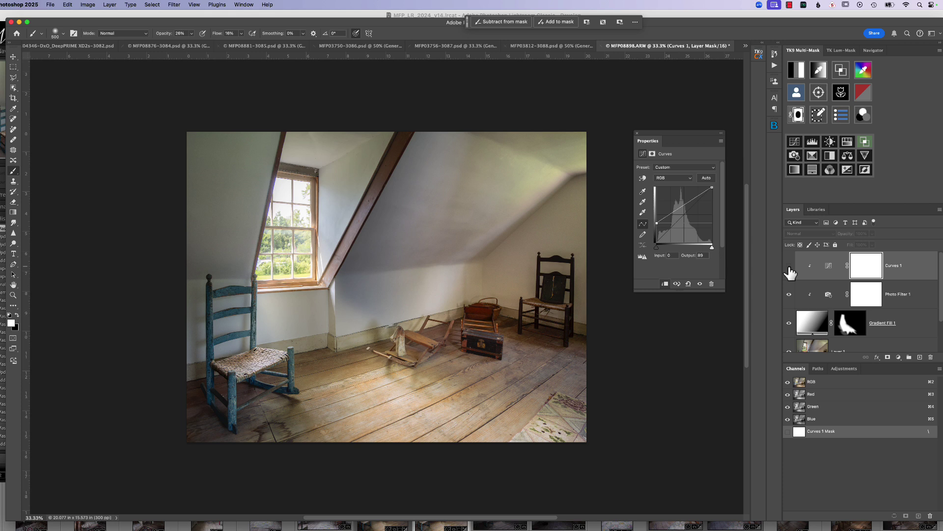
pyautogui.click(789, 266)
pyautogui.click(789, 267)
pyautogui.click(789, 266)
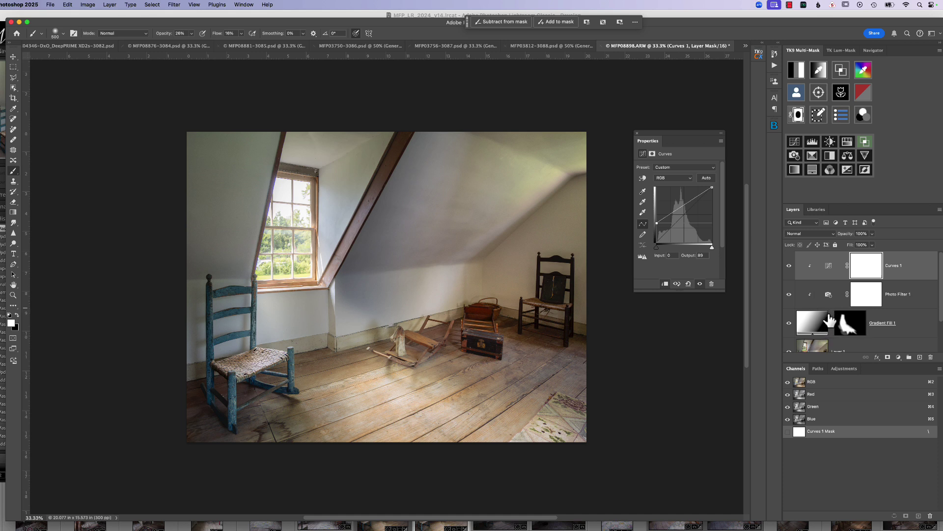
pyautogui.scroll(-2, 829, 325)
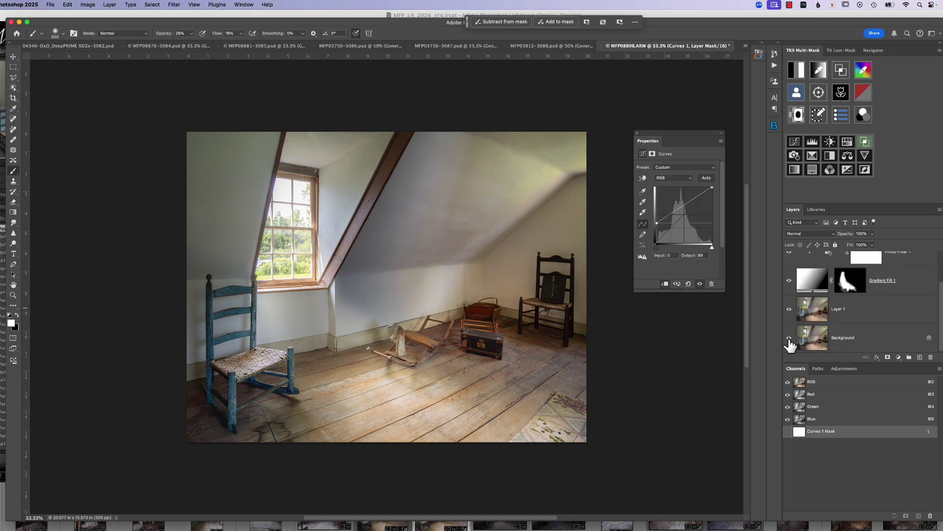
# Step: Check the finished light beam against the Background layer alone, restore all layers and save the photo back to Lightroom Classic
pyautogui.press('\\')
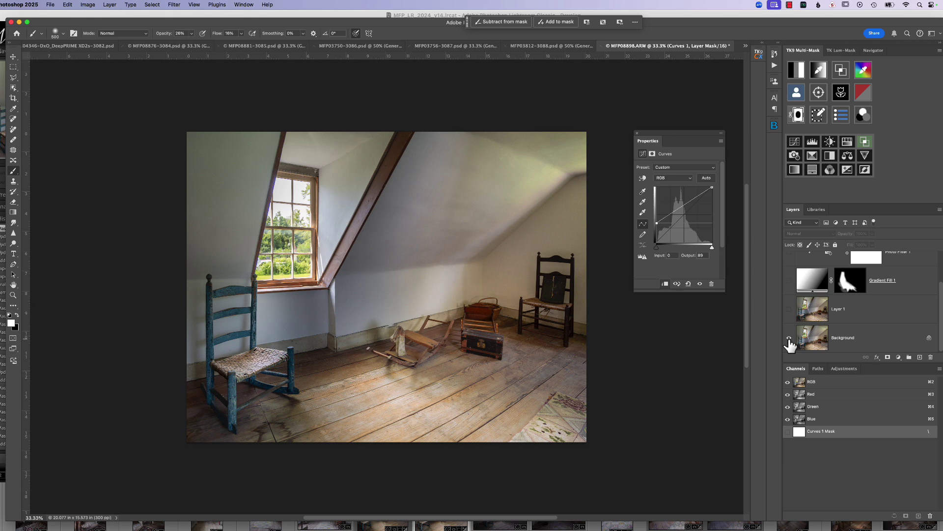
pyautogui.keyDown('alt'); pyautogui.click(789, 338); pyautogui.keyUp('alt')
pyautogui.keyDown('alt'); pyautogui.click(789, 338); pyautogui.keyUp('alt')
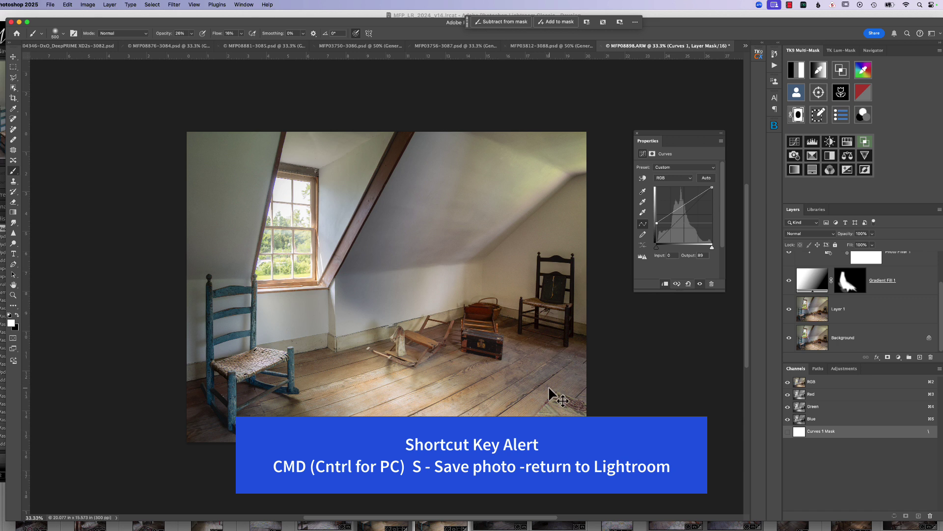
pyautogui.press('super+s')
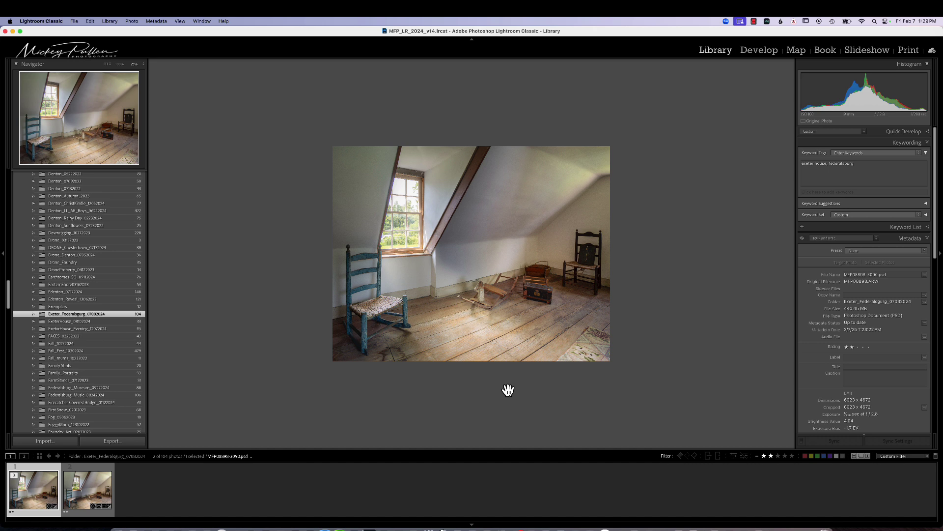
# Step: Select the original ARW photo together with the edited PSD and compare both whole images side by side
pyautogui.press('super+equal')
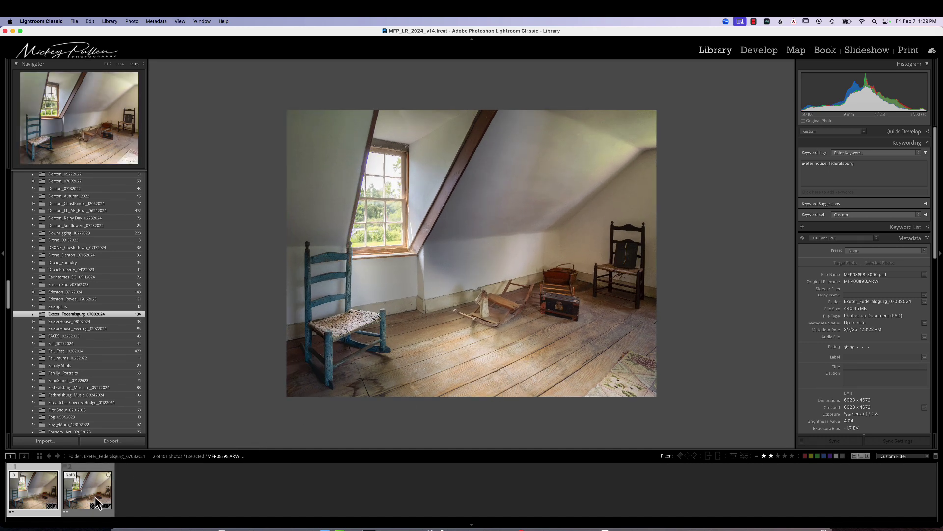
pyautogui.keyDown('super'); pyautogui.click(103, 515); pyautogui.keyUp('super')
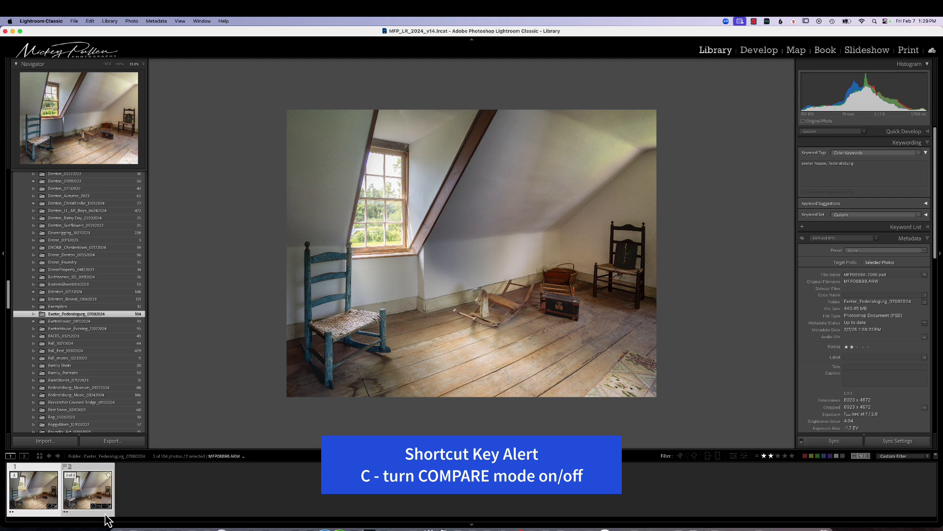
pyautogui.press('c')
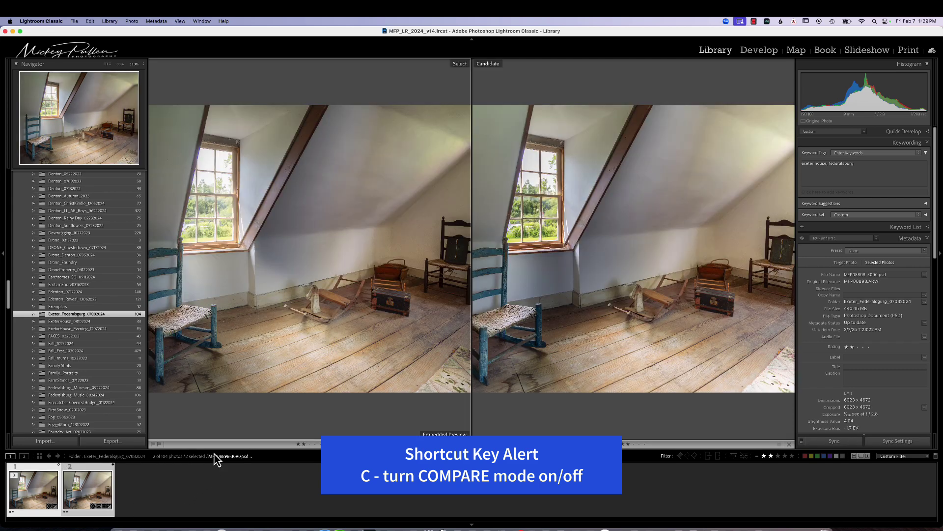
pyautogui.press('super+minus')
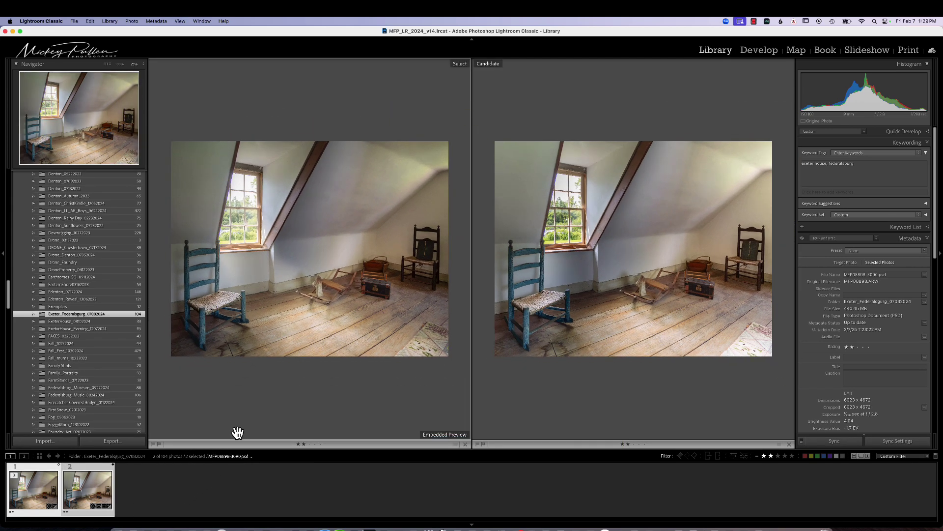